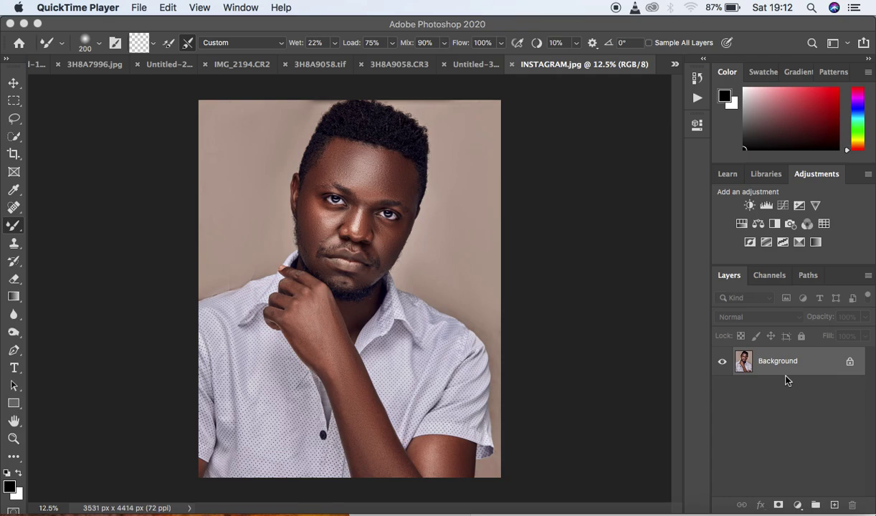
- Duplicate the Background layer twice
click(801, 372)
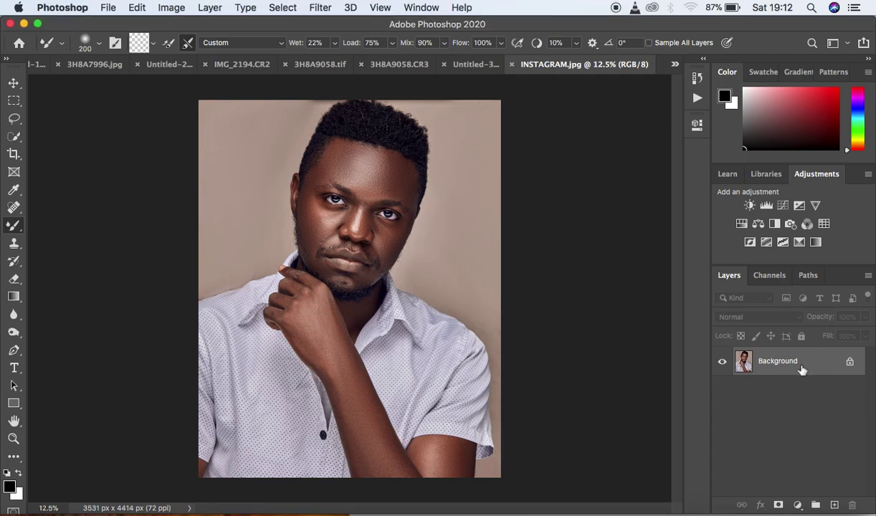
key(super+j)
key(super+j)
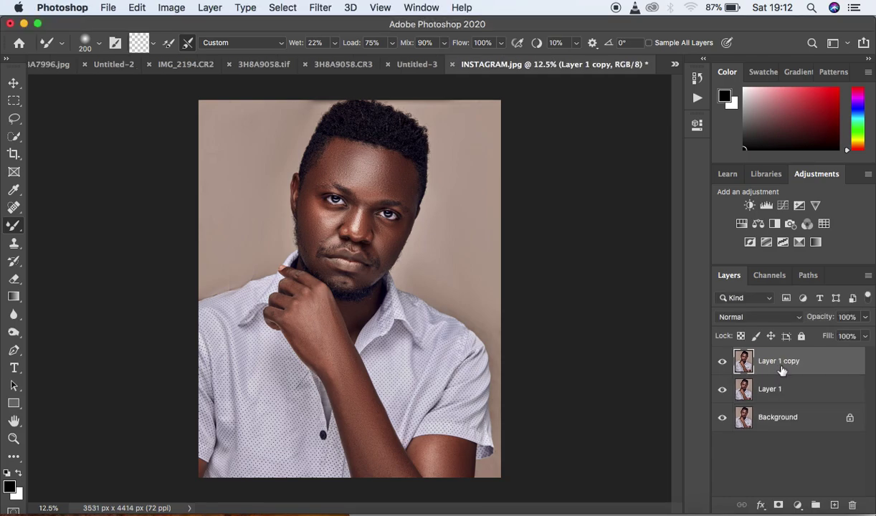
- Rename the lower duplicate layer "low" and the upper duplicate layer "high"
double_click(769, 388)
text(low)
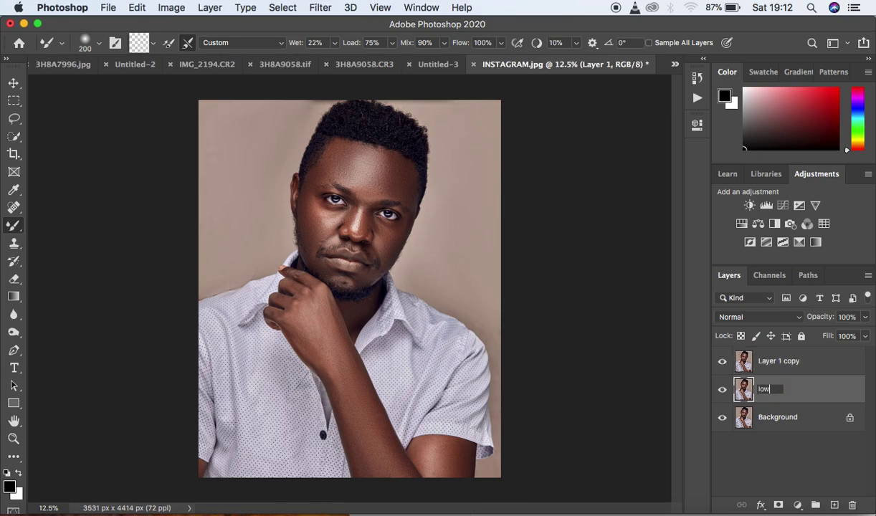
double_click(776, 359)
text(high)
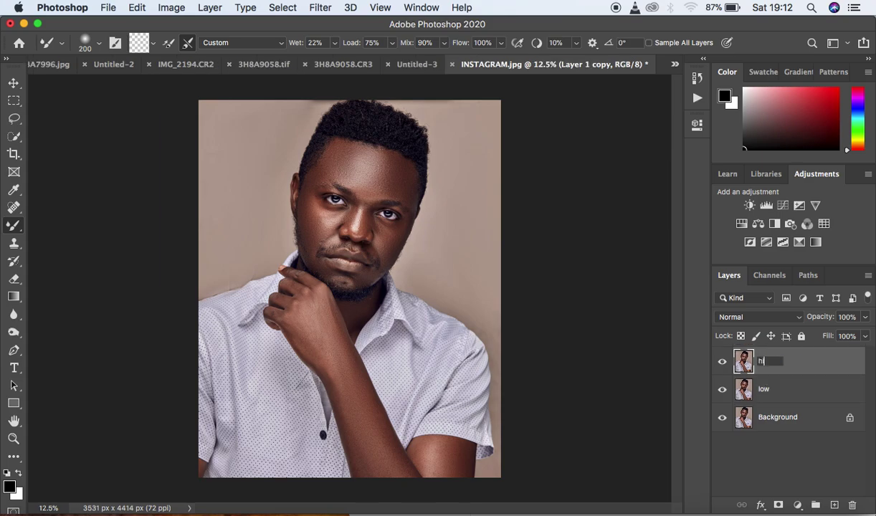
key(Return)
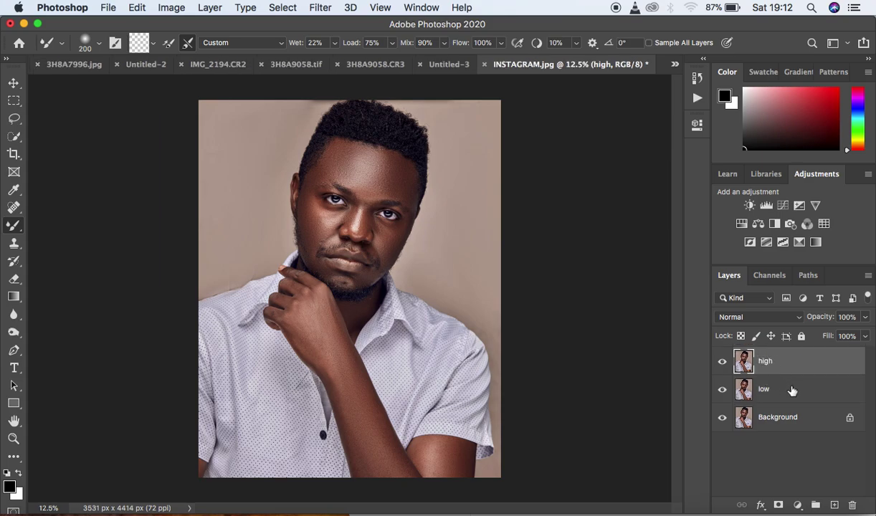
- Hide the high layer and apply a Gaussian Blur with a radius of 8.2 pixels to the low layer
click(756, 380)
click(723, 362)
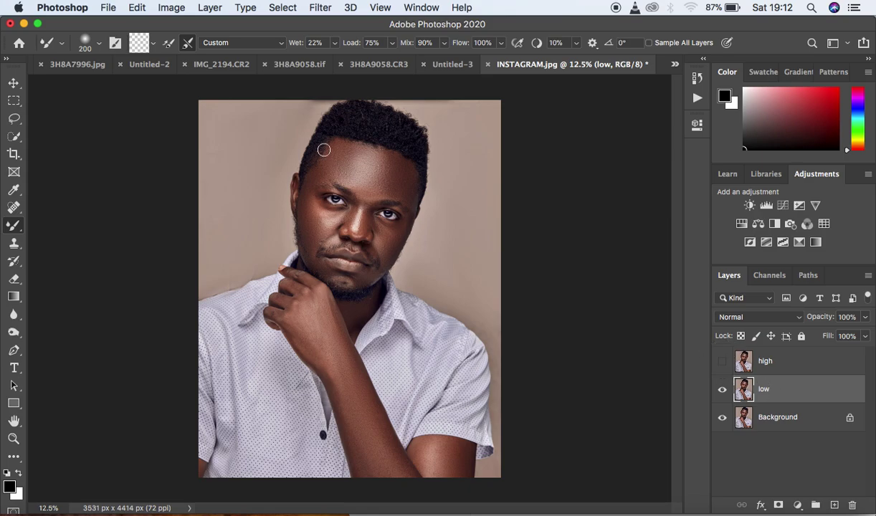
click(319, 9)
mouse_move(347, 169)
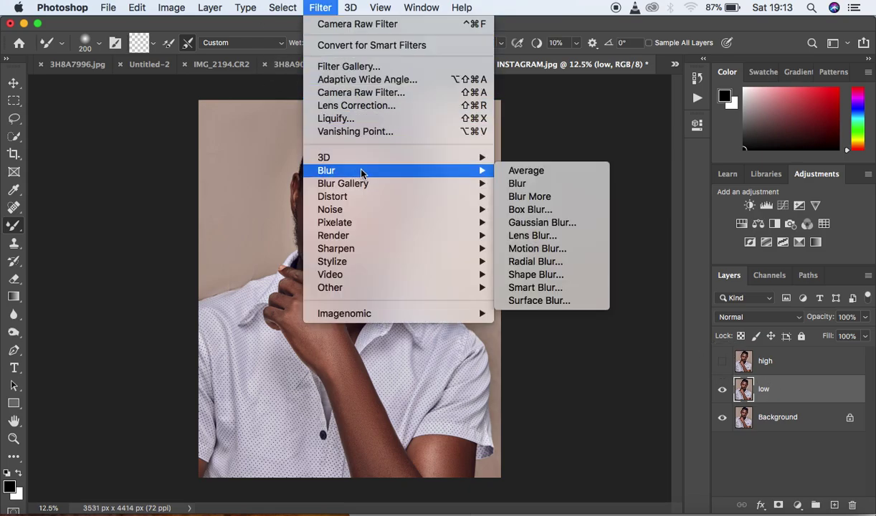
click(558, 223)
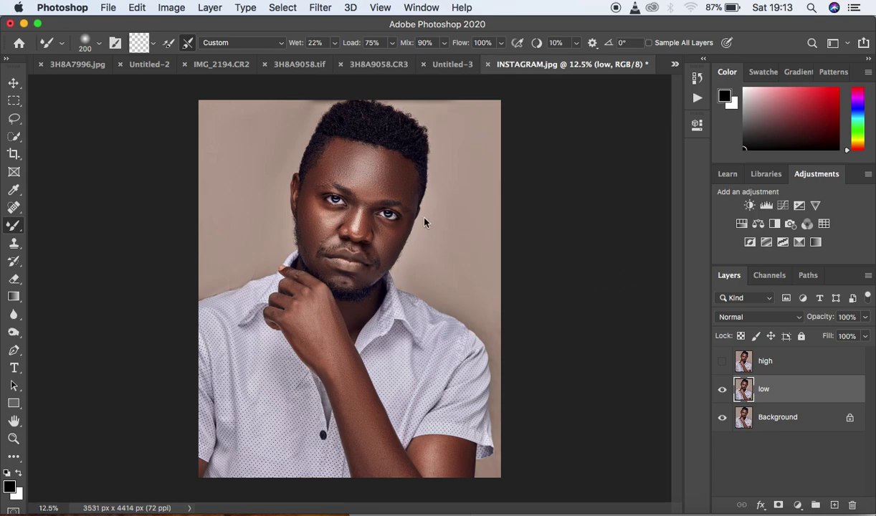
drag(588, 273, 544, 273)
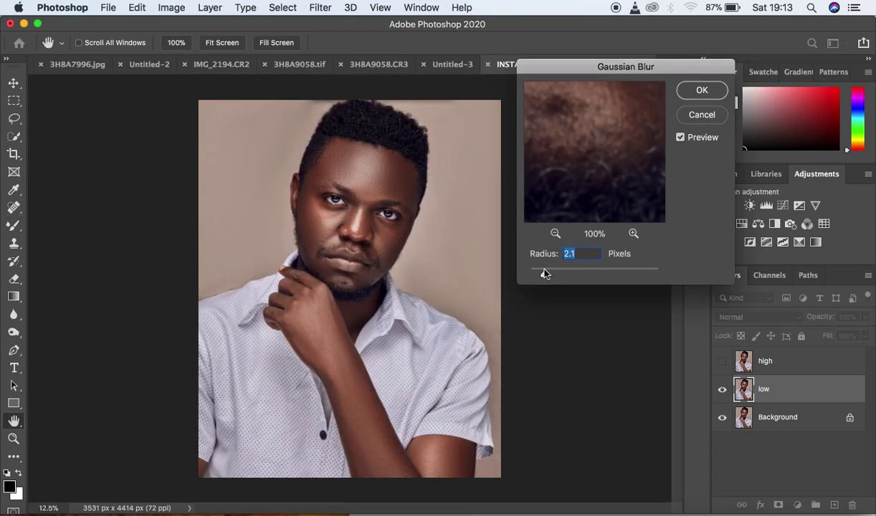
click(555, 233)
click(555, 233)
drag(607, 111, 613, 172)
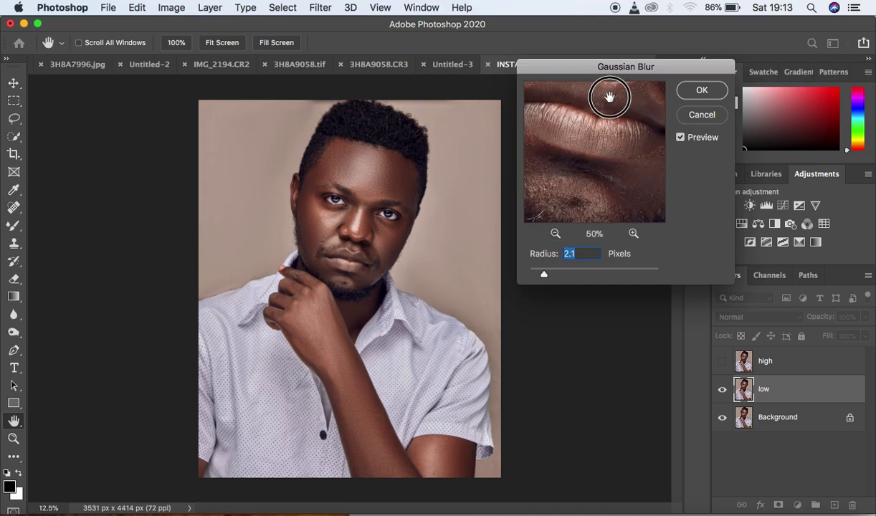
drag(613, 94, 587, 323)
drag(544, 274, 575, 278)
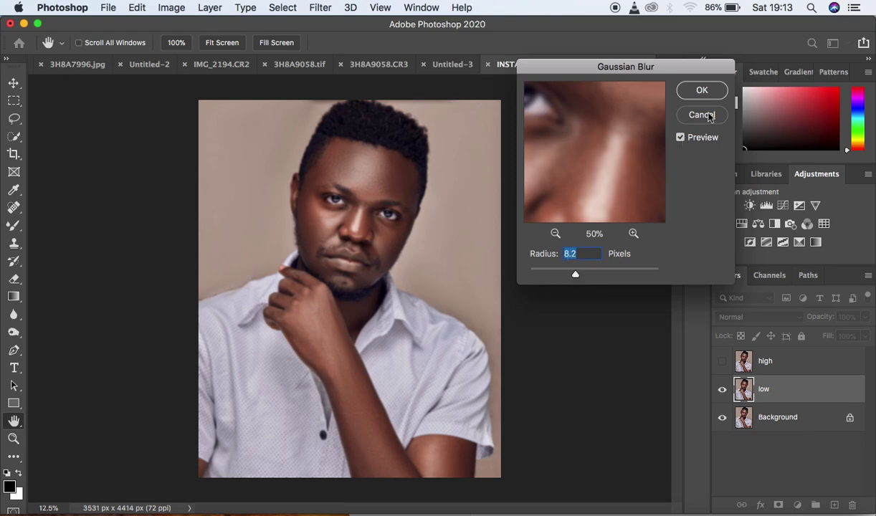
click(698, 90)
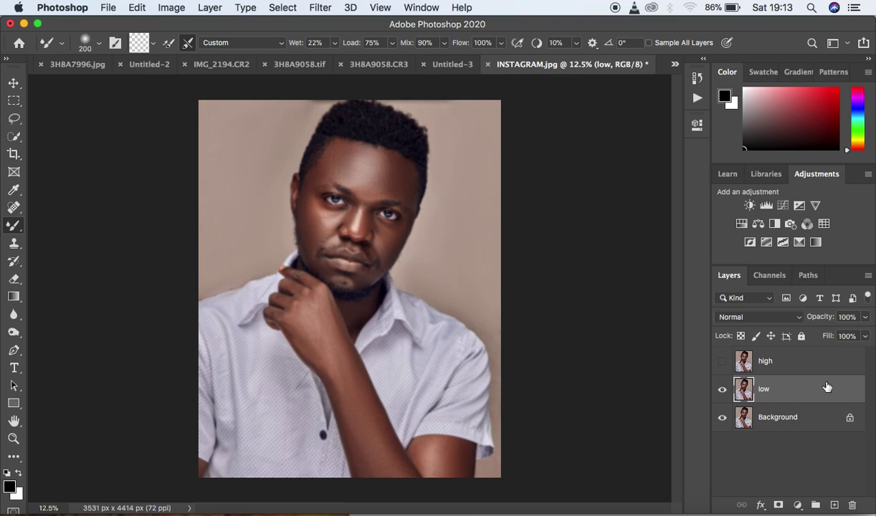
- Show the high layer and run Apply Image on it with the low layer as source, Subtract blending, scale 2 and offset 128
click(781, 360)
click(720, 363)
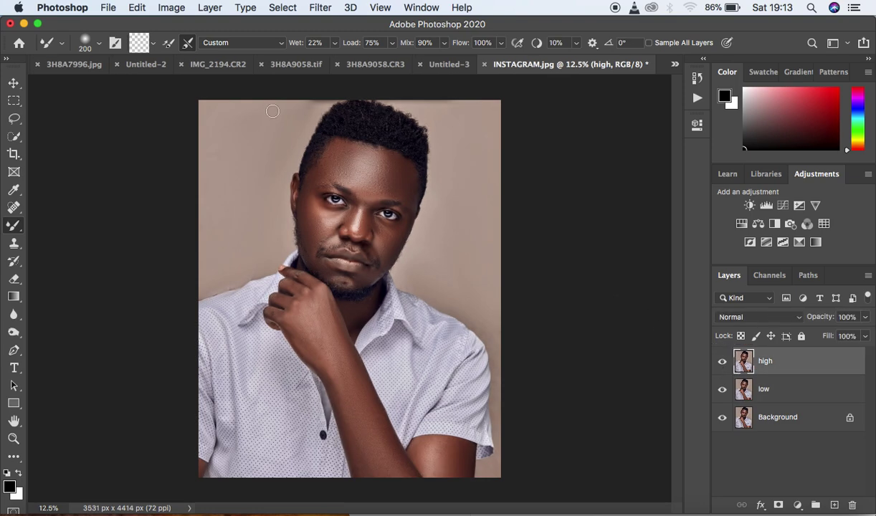
click(165, 8)
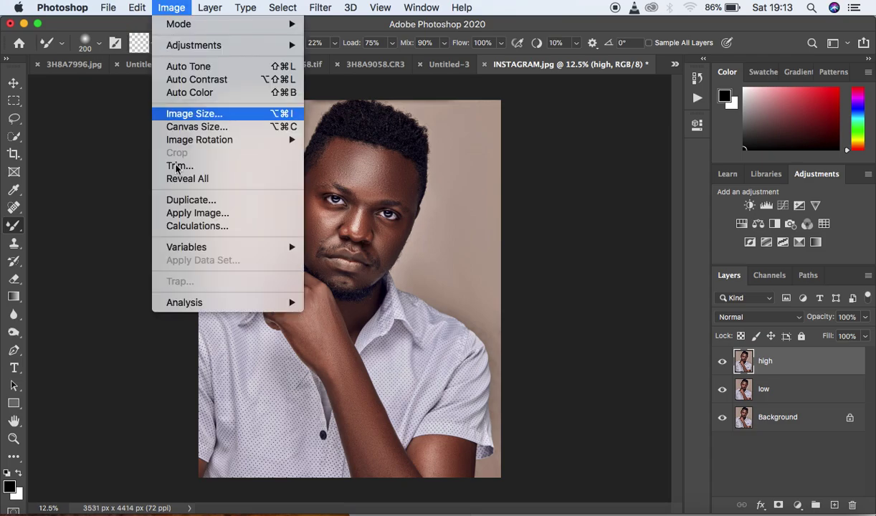
click(195, 215)
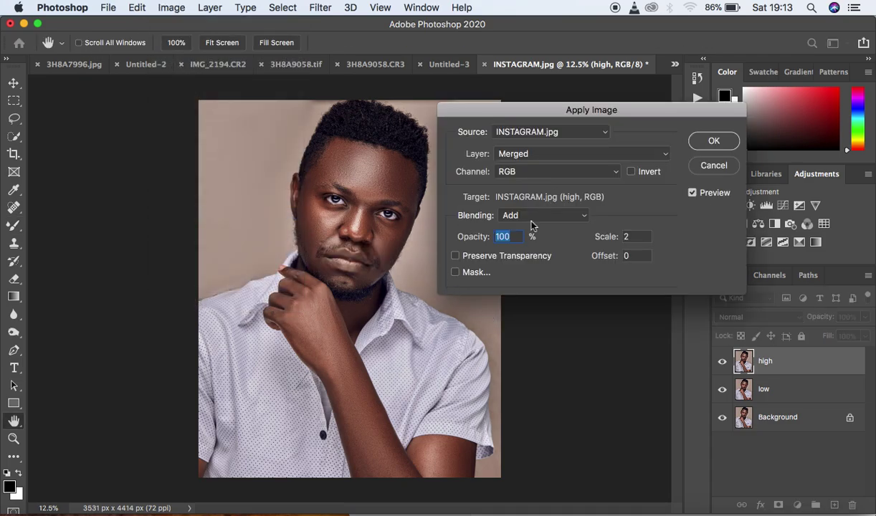
click(526, 216)
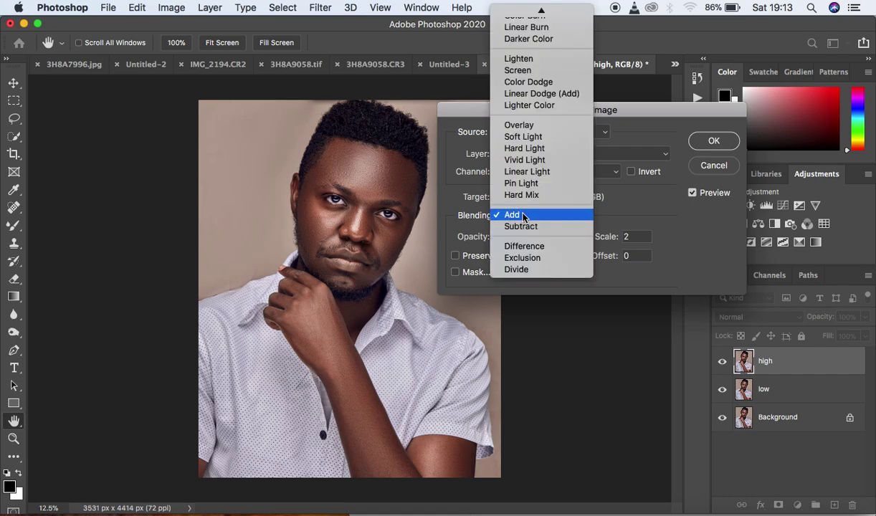
click(521, 226)
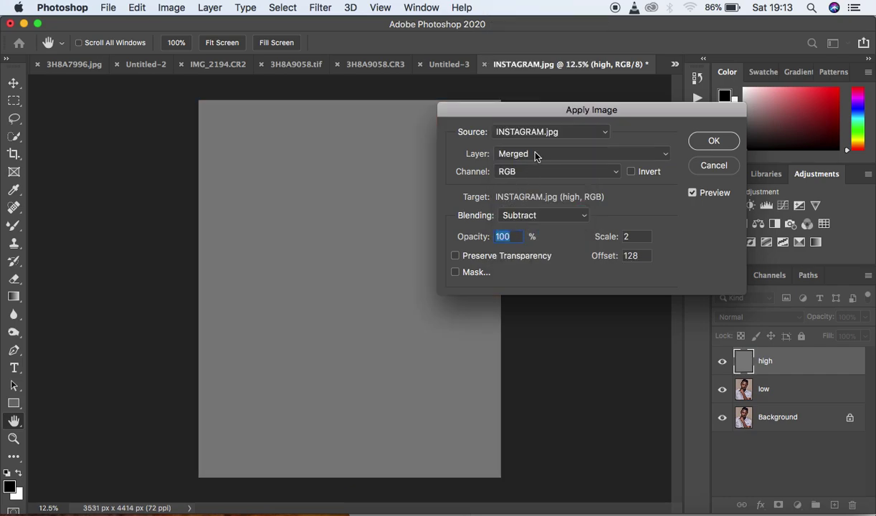
click(536, 157)
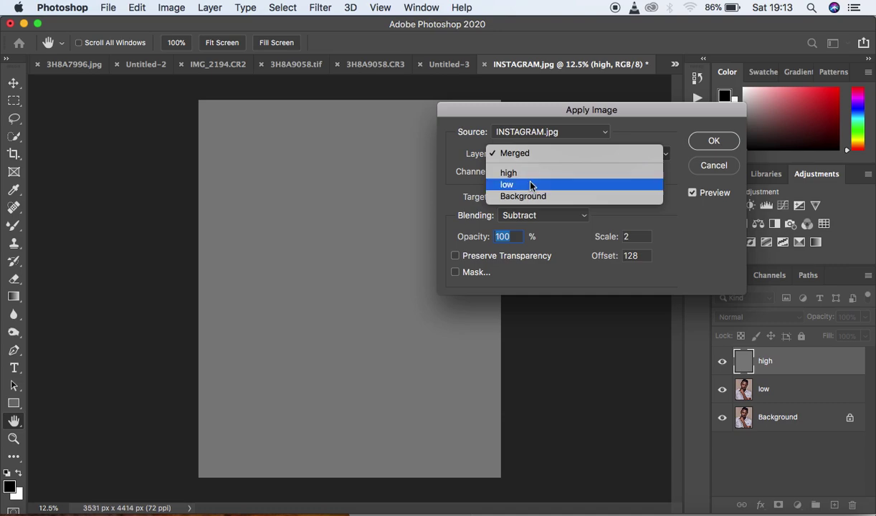
click(531, 186)
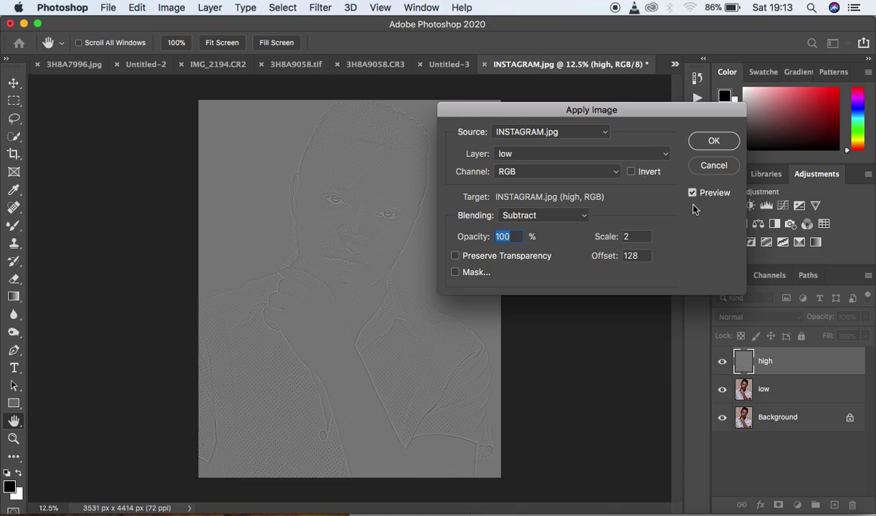
key(super+equal)
key(super+equal)
key(super+equal)
key(super+minus)
key(super+minus)
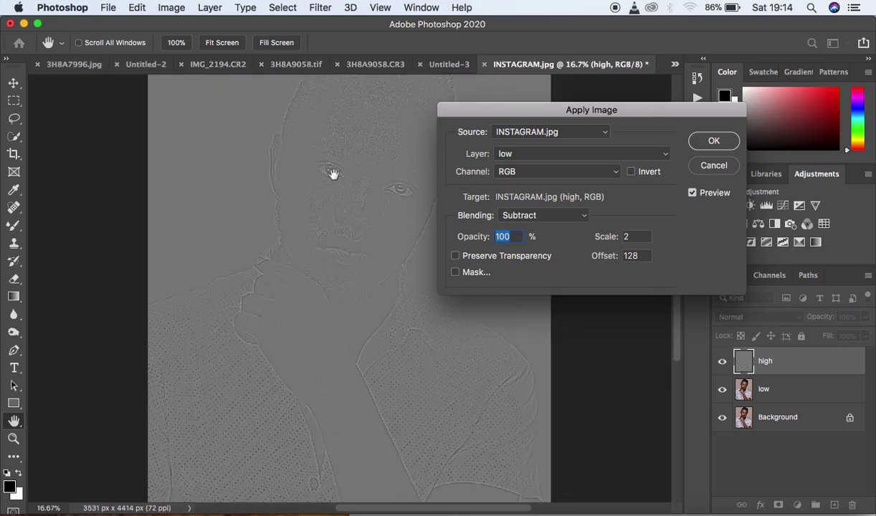
click(711, 142)
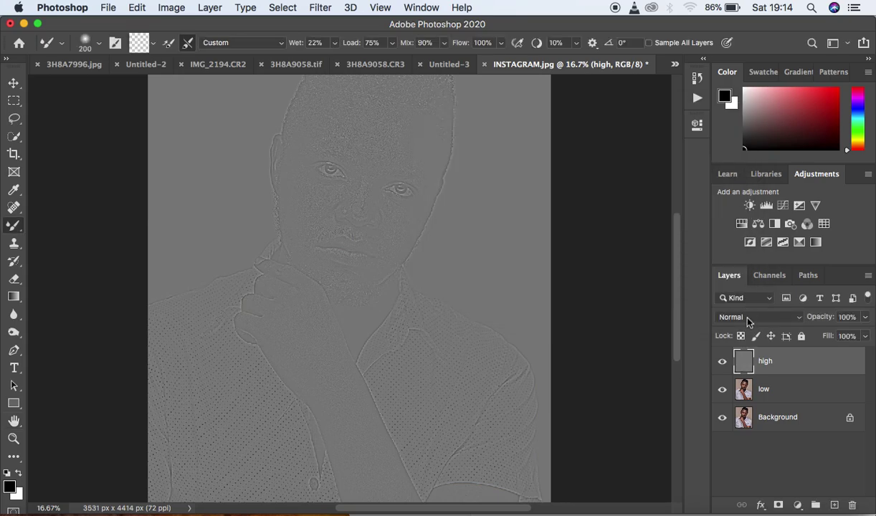
- Set the high layer's blending mode to Linear Light
click(749, 316)
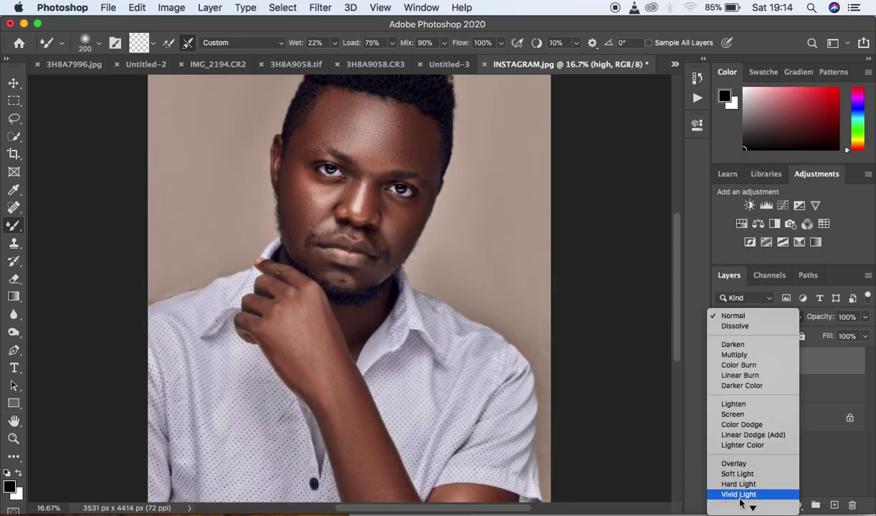
scroll(739, 494, down, 3)
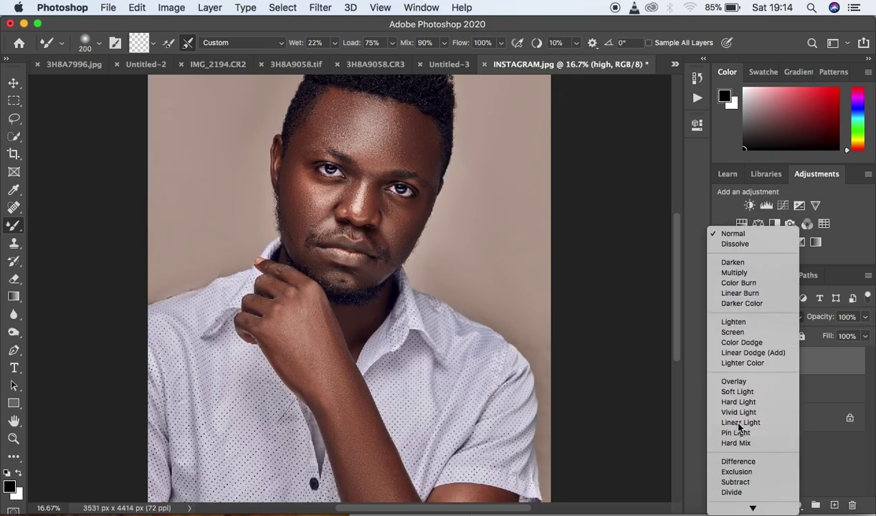
click(739, 423)
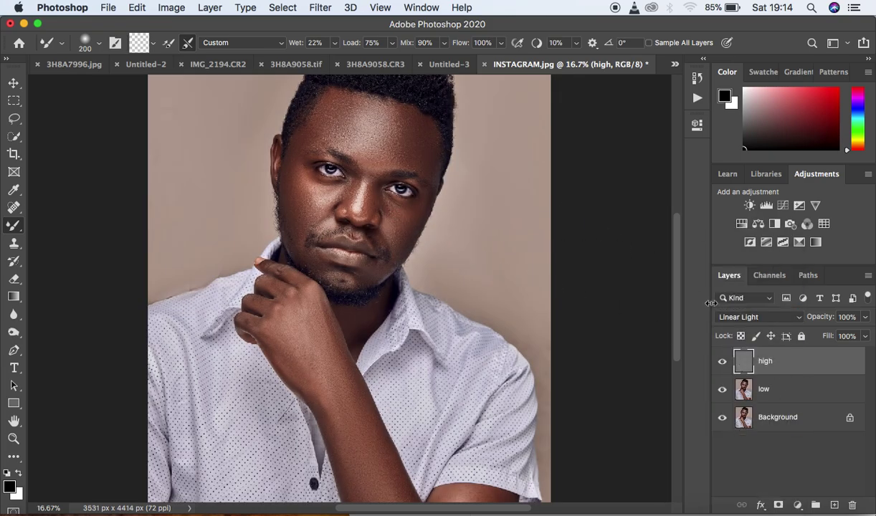
- Group the high and low layers and name the group "FS"
shift+click(809, 392)
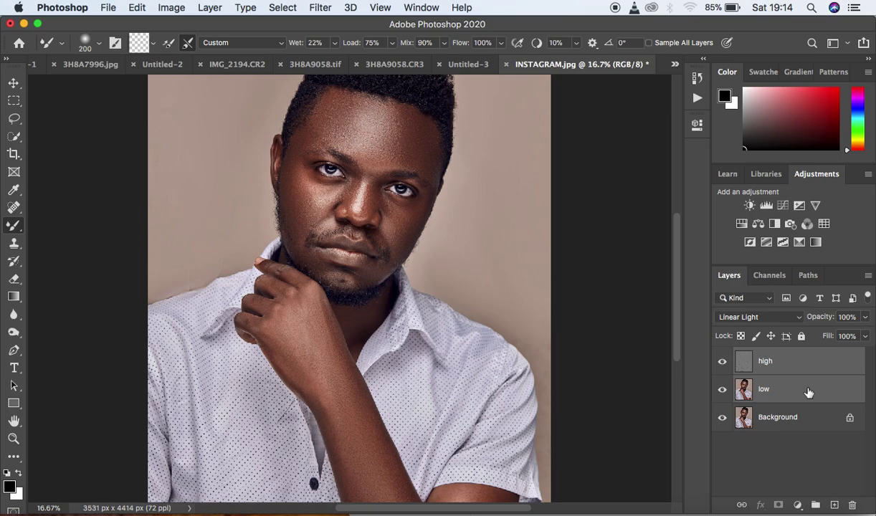
key(super+g)
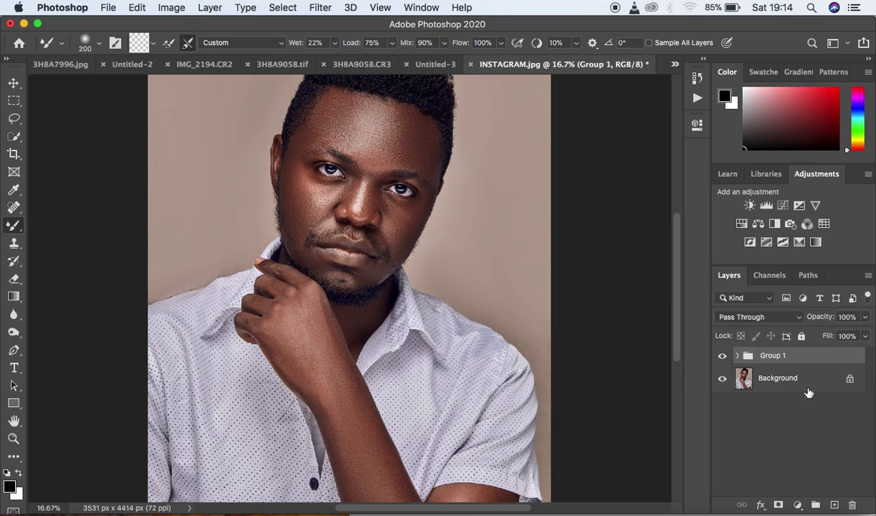
double_click(762, 357)
text(FS)
key(Return)
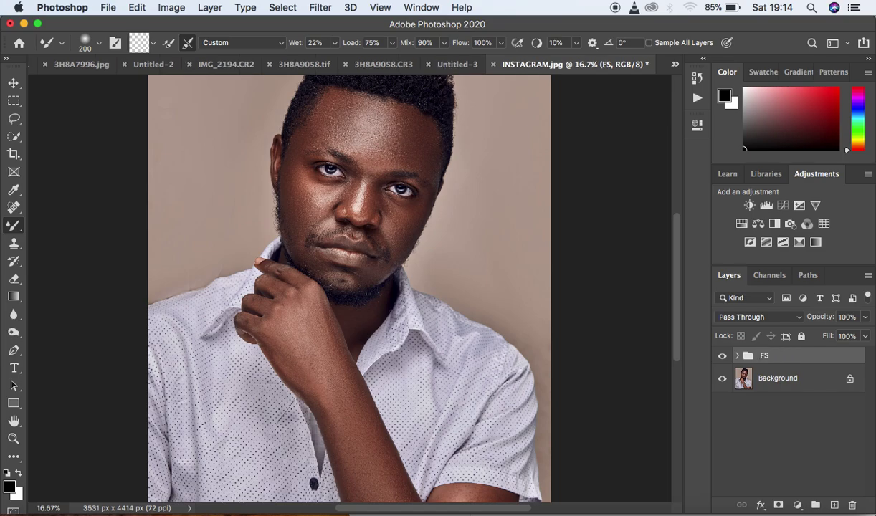
- Expand the FS group and duplicate the high layer inside it
click(737, 355)
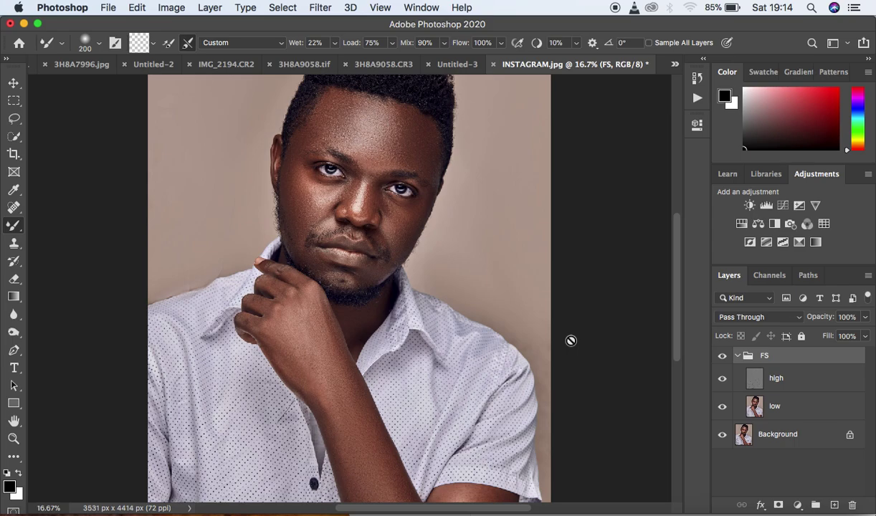
key(super+minus)
key(super+minus)
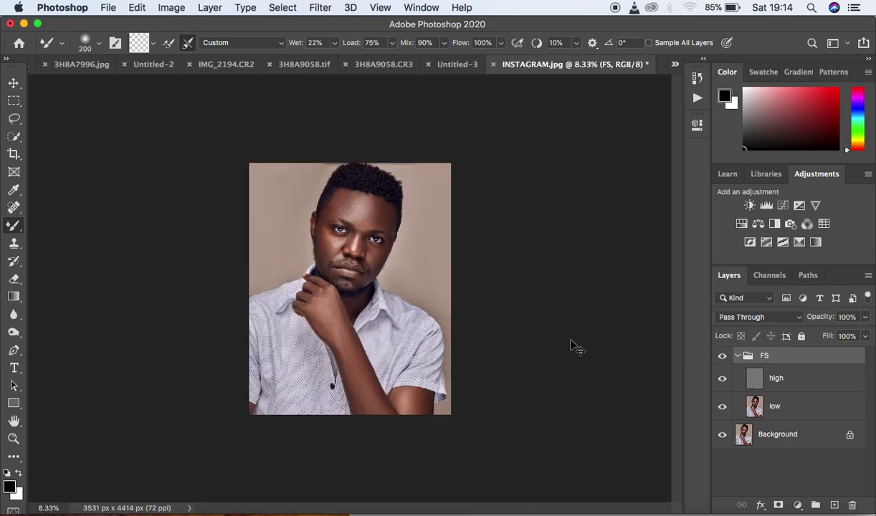
click(824, 385)
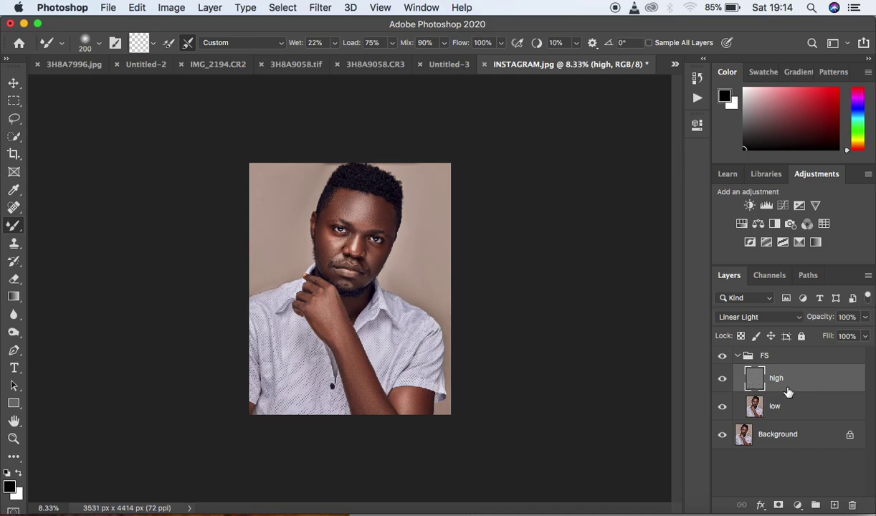
key(super+plus)
key(super+plus)
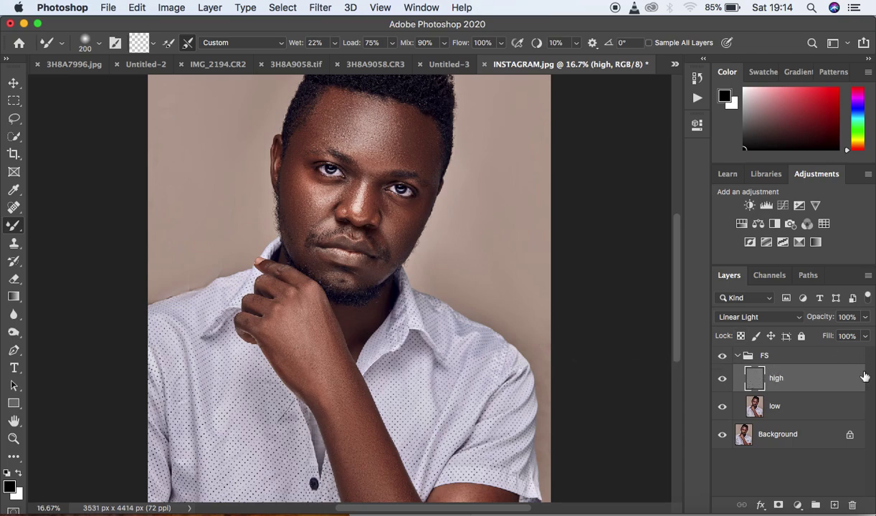
mouse_move(814, 384)
mouse_down()
mouse_move(841, 489)
mouse_move(828, 376)
mouse_move(821, 381)
mouse_up()
key(super+j)
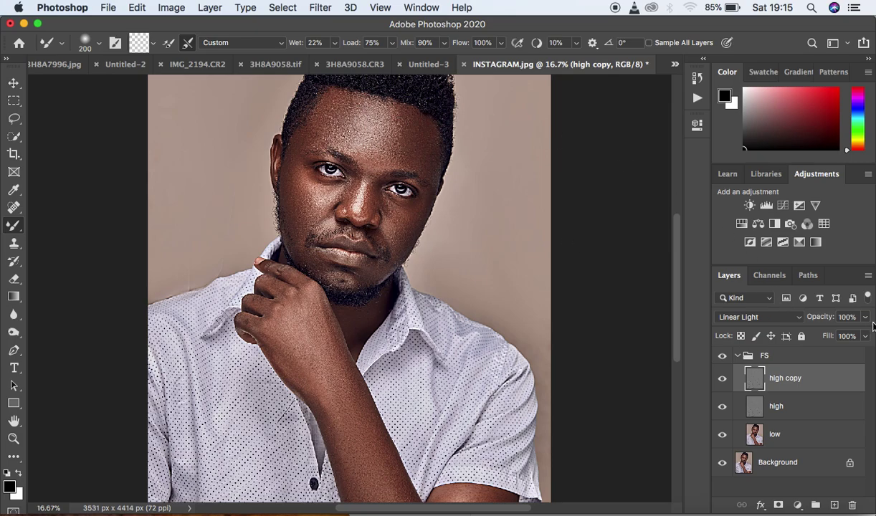
- Lower the opacity of the duplicated high layer and collapse the FS group
click(867, 321)
drag(860, 334, 815, 337)
click(739, 356)
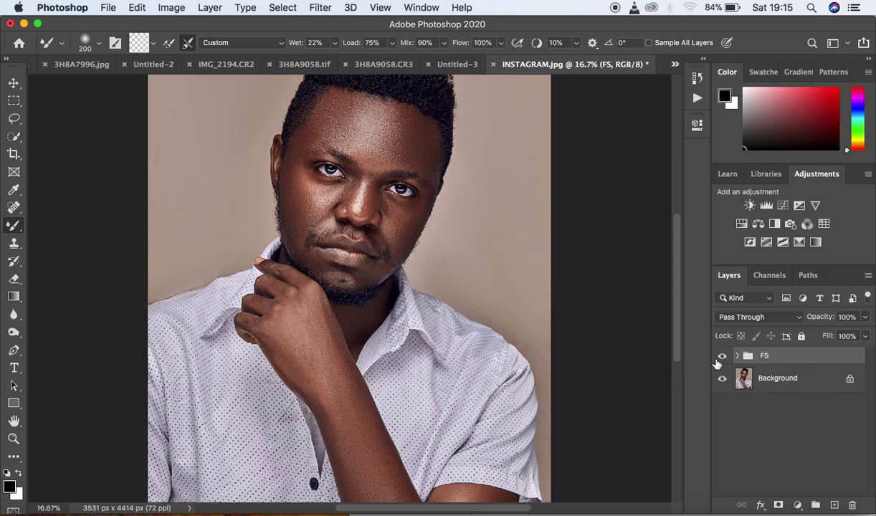
- Compare the portrait's skin, eyes and hair with the FS group shown and hidden
key(super+plus)
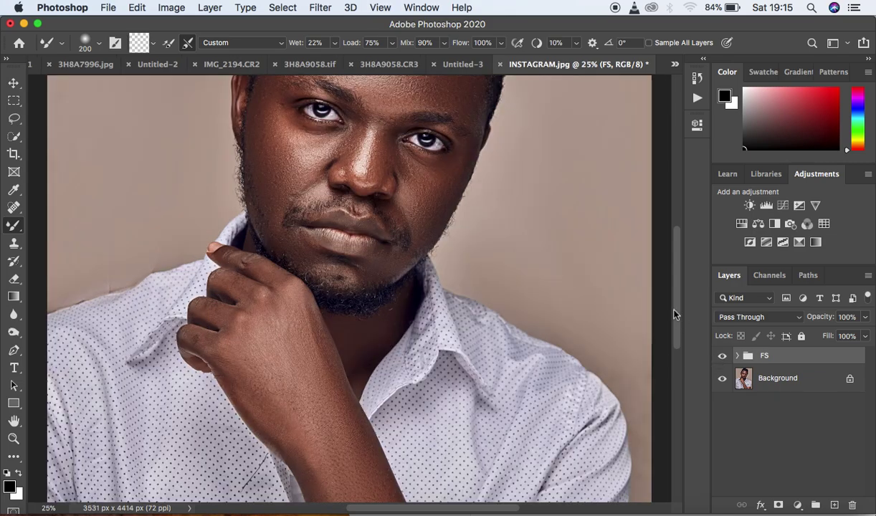
drag(678, 309, 676, 283)
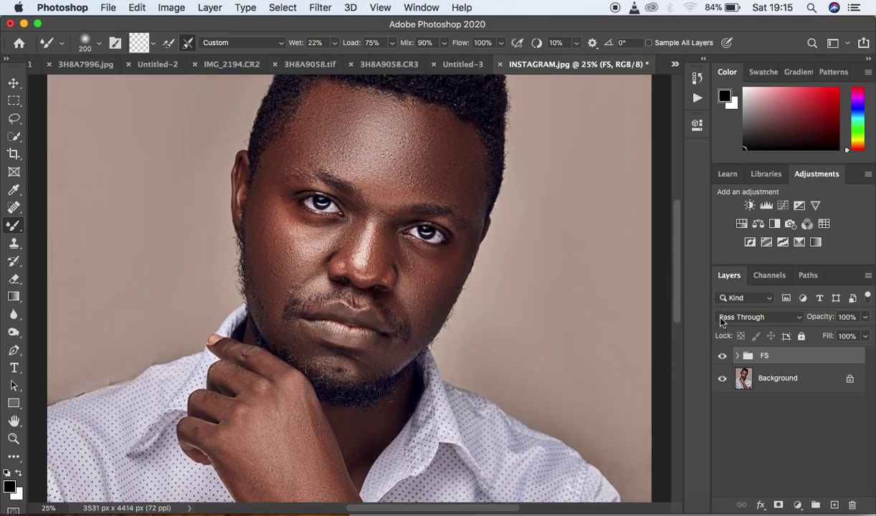
click(724, 359)
click(723, 360)
click(723, 360)
click(723, 360)
click(723, 360)
click(724, 360)
click(724, 362)
click(724, 359)
click(724, 360)
click(723, 360)
drag(678, 267, 676, 240)
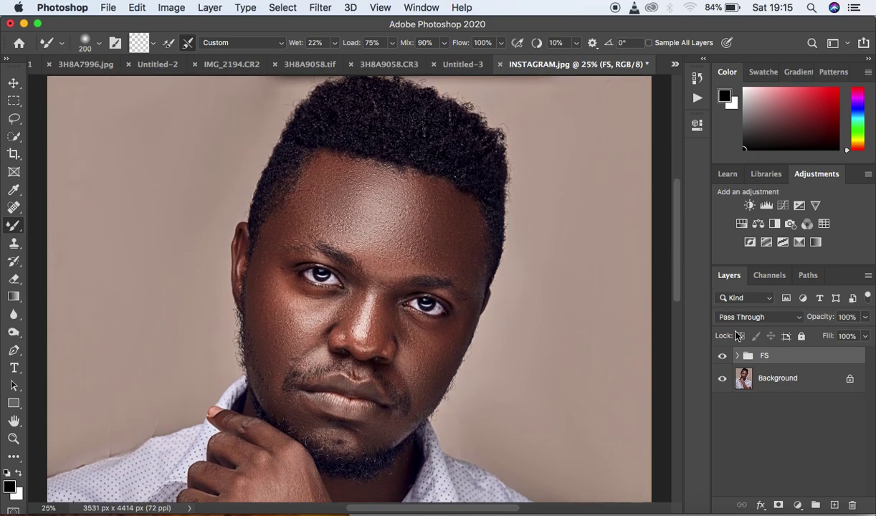
- Add a black layer mask to the FS group and toggle the group's visibility to check the mask's effect
alt+click(778, 506)
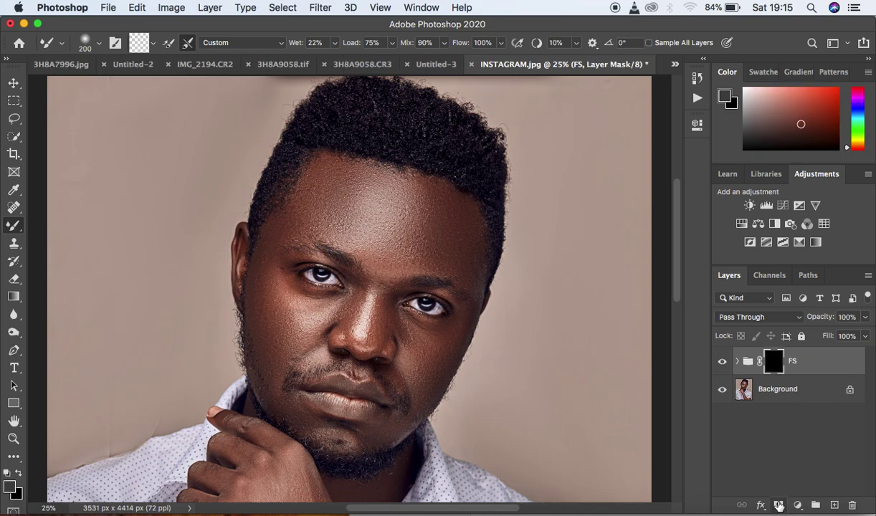
click(721, 361)
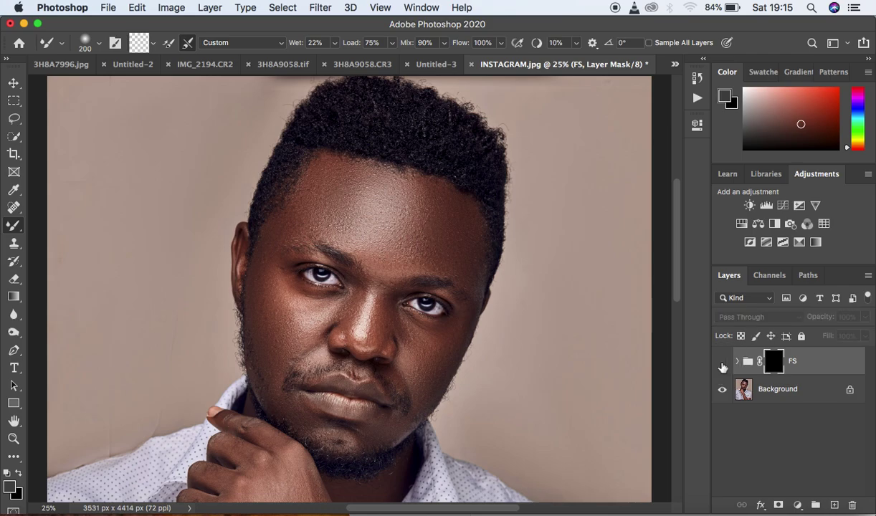
click(721, 362)
click(721, 362)
click(722, 362)
click(722, 362)
click(722, 362)
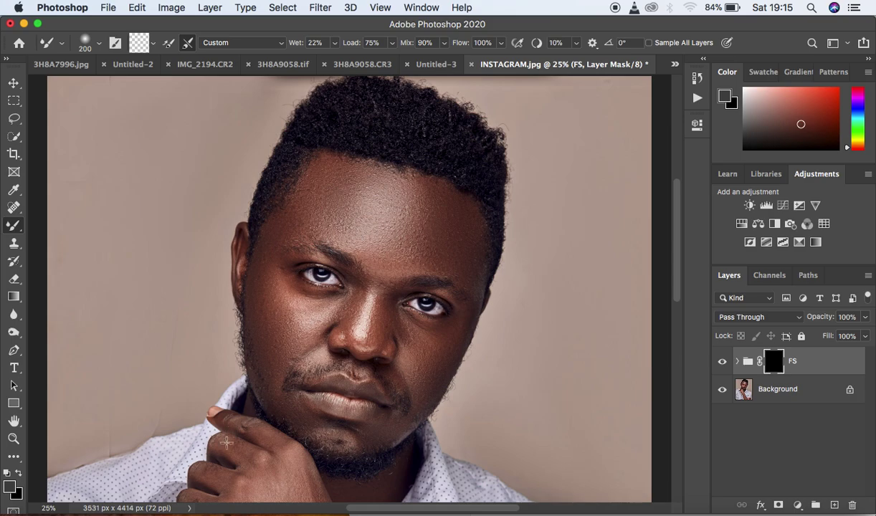
- Switch to a soft 400 px Brush with 0% hardness and make white the foreground colour
right_click(15, 228)
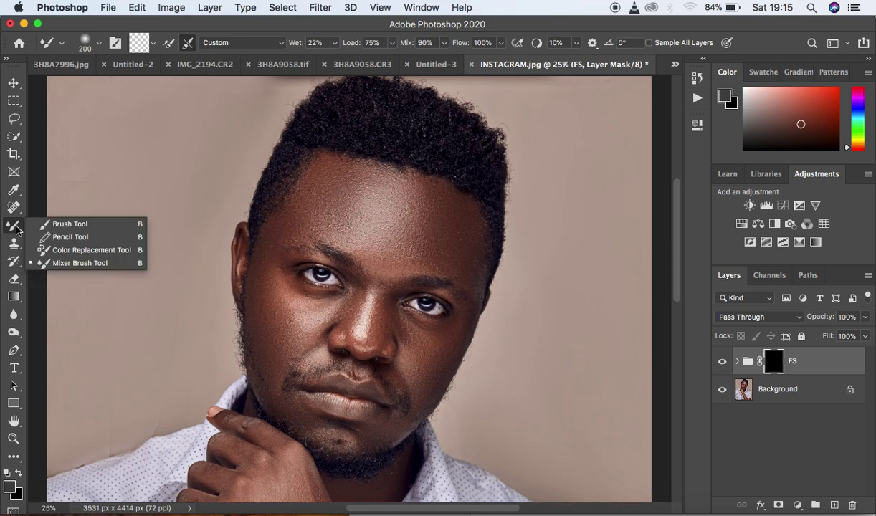
click(66, 225)
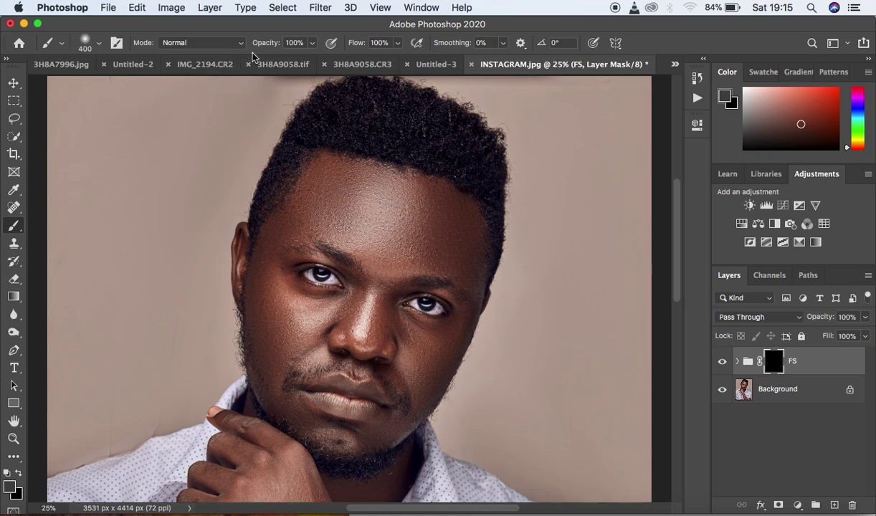
click(100, 45)
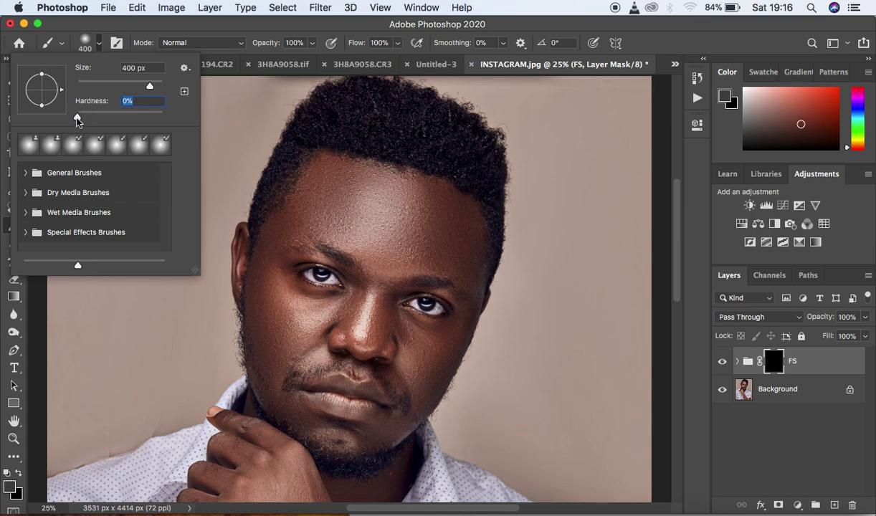
key(Return)
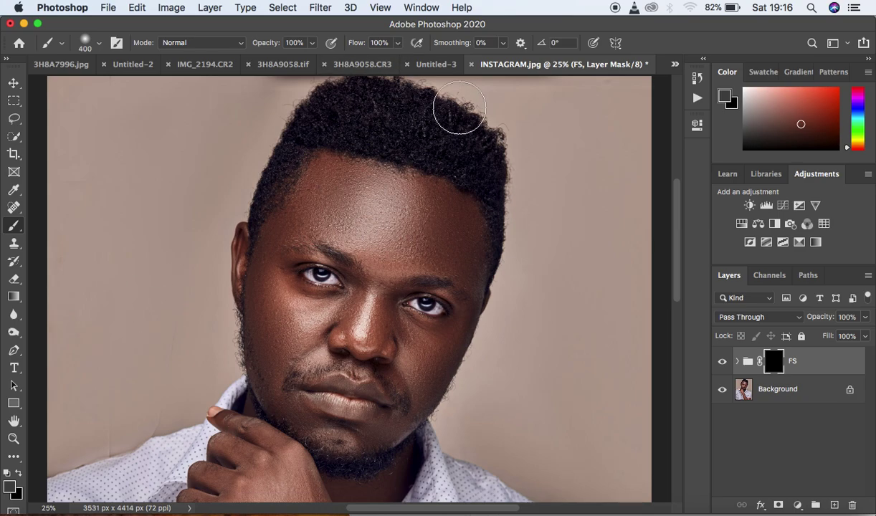
click(9, 475)
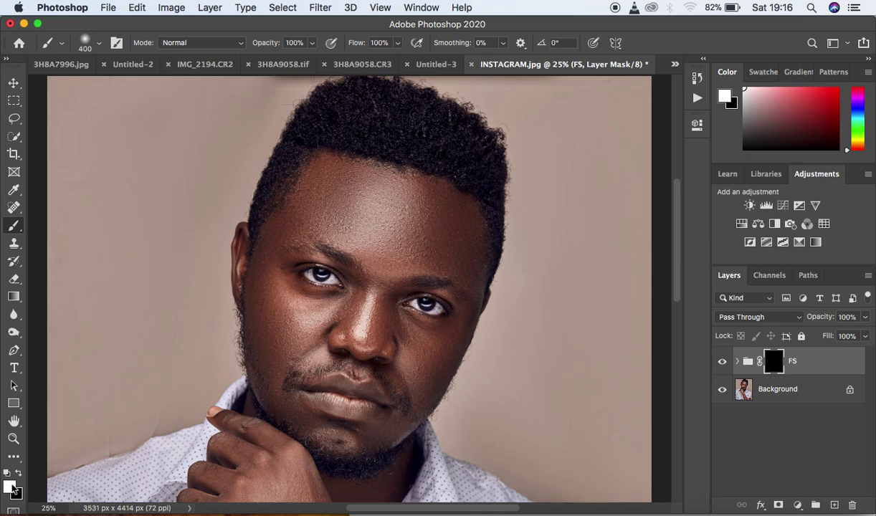
click(7, 473)
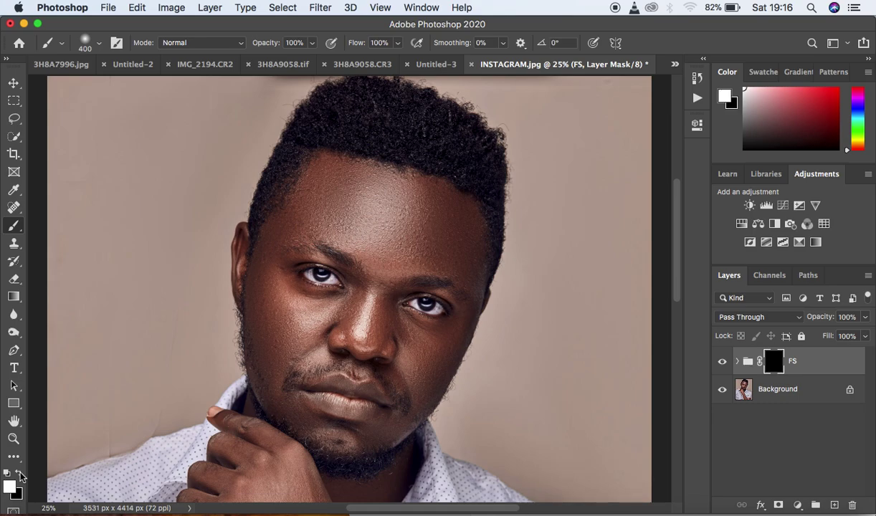
- Paint white on the FS group's mask over the forehead and cheeks to reveal the sharpening there
mouse_move(341, 190)
mouse_down()
mouse_move(412, 216)
mouse_move(361, 216)
mouse_move(339, 227)
mouse_move(432, 231)
mouse_move(331, 183)
mouse_move(402, 194)
mouse_move(433, 216)
mouse_move(326, 199)
mouse_move(447, 245)
mouse_move(447, 231)
mouse_move(404, 198)
mouse_move(351, 187)
mouse_move(315, 204)
mouse_move(280, 239)
mouse_move(267, 272)
mouse_move(275, 320)
mouse_move(330, 318)
mouse_move(275, 332)
mouse_up()
click(420, 349)
mouse_move(421, 348)
mouse_down()
mouse_move(409, 365)
mouse_move(401, 336)
mouse_move(382, 346)
mouse_move(395, 344)
mouse_move(368, 333)
mouse_move(387, 231)
mouse_move(385, 245)
mouse_up()
- Reduce the brush to 90 px and paint white on the FS mask over both eyes
key(bracketleft)
key(bracketleft)
key(bracketleft)
key(bracketleft)
key(bracketleft)
key(bracketleft)
key(bracketleft)
mouse_move(306, 272)
mouse_down()
mouse_move(331, 282)
mouse_move(301, 265)
mouse_move(324, 256)
mouse_up()
drag(424, 301, 401, 295)
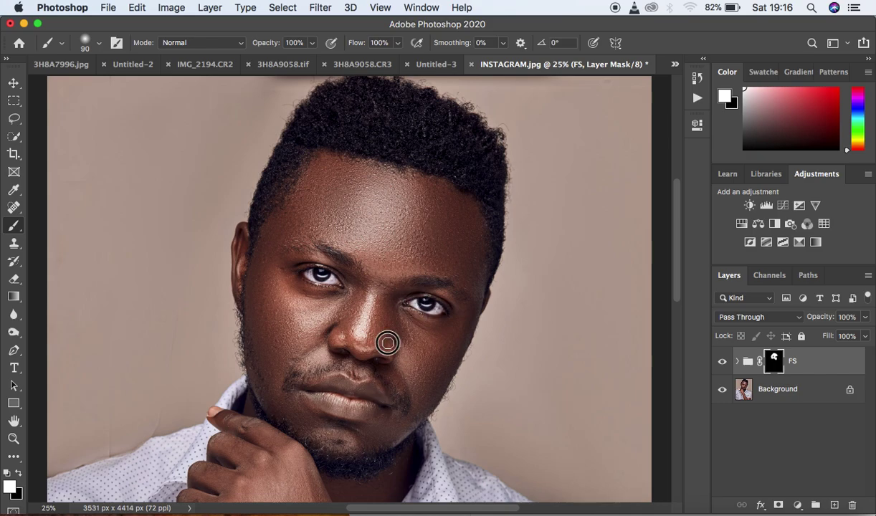
- Enlarge the brush to 150 px and paint white on the FS mask over the cheek beside the nose
key(bracketright)
key(bracketright)
key(bracketright)
mouse_move(410, 342)
mouse_down()
mouse_move(407, 410)
mouse_move(387, 427)
mouse_move(323, 427)
mouse_move(294, 416)
mouse_move(273, 392)
mouse_move(294, 353)
mouse_move(321, 354)
mouse_move(279, 359)
mouse_move(267, 334)
mouse_move(267, 264)
mouse_move(321, 197)
mouse_move(320, 166)
mouse_move(431, 193)
mouse_move(463, 214)
mouse_move(471, 286)
mouse_move(460, 314)
mouse_move(436, 329)
mouse_move(402, 316)
mouse_move(453, 317)
mouse_move(405, 315)
mouse_up()
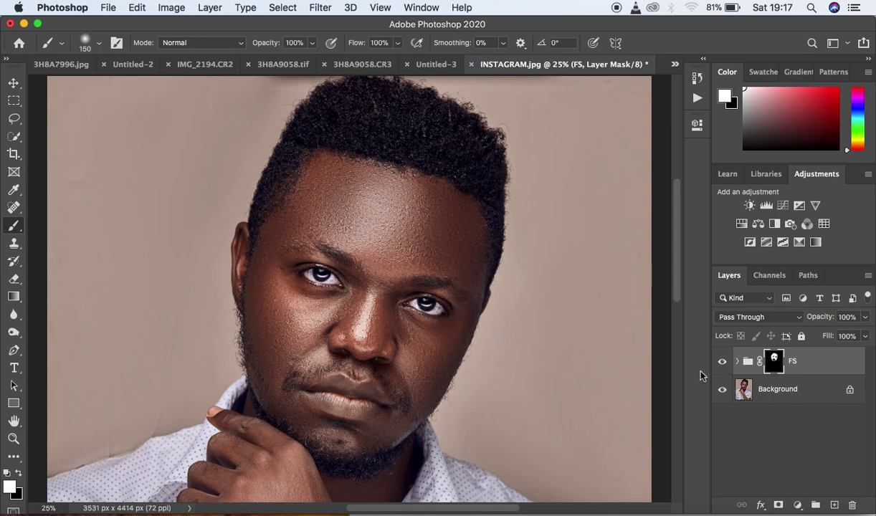
- Compare the face with the masked FS group shown and hidden, at 25% and 33.3% zoom
click(722, 362)
click(722, 362)
click(722, 362)
click(722, 362)
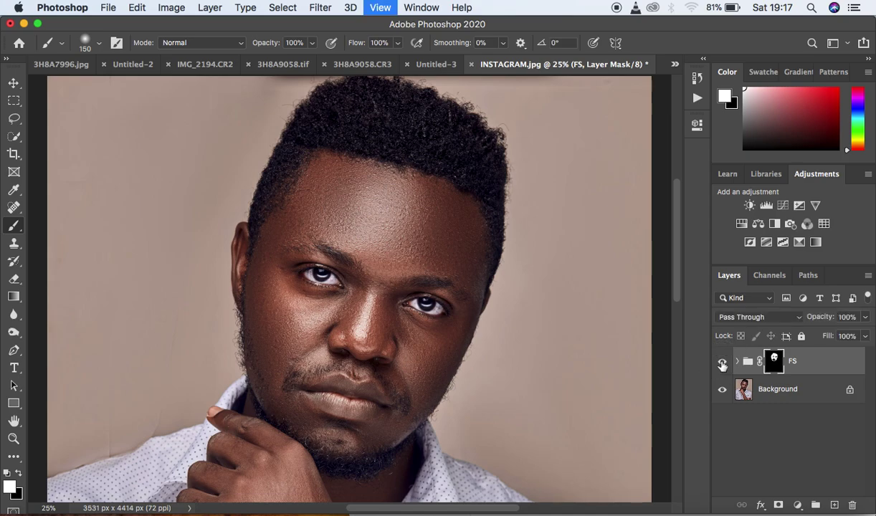
key(super+plus)
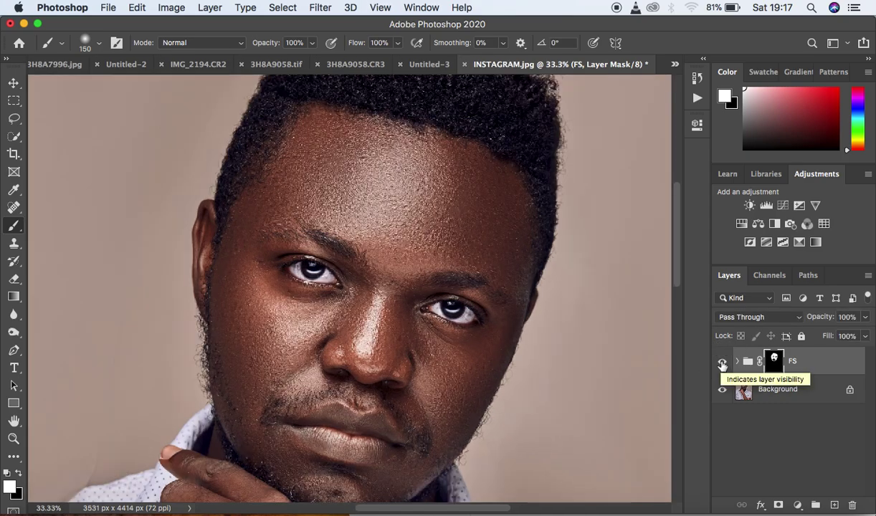
key(super+minus)
click(722, 363)
click(722, 363)
click(722, 363)
click(722, 362)
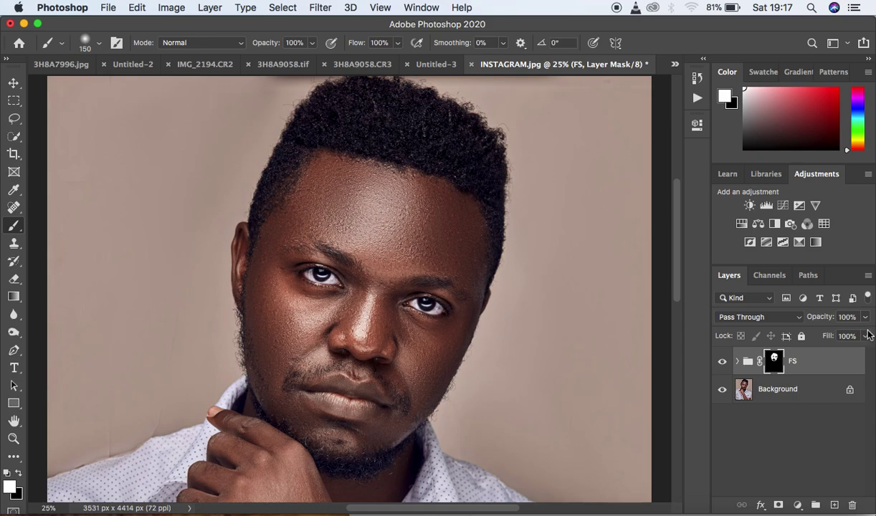
- Lower the opacity of the FS group and toggle its visibility
click(866, 317)
drag(862, 335, 843, 336)
click(720, 362)
- Delete the FS group so that only the Background layer remains
key(BackSpace)
key(super+minus)
key(super+minus)
key(super+minus)
key(super+equal)
key(super+equal)
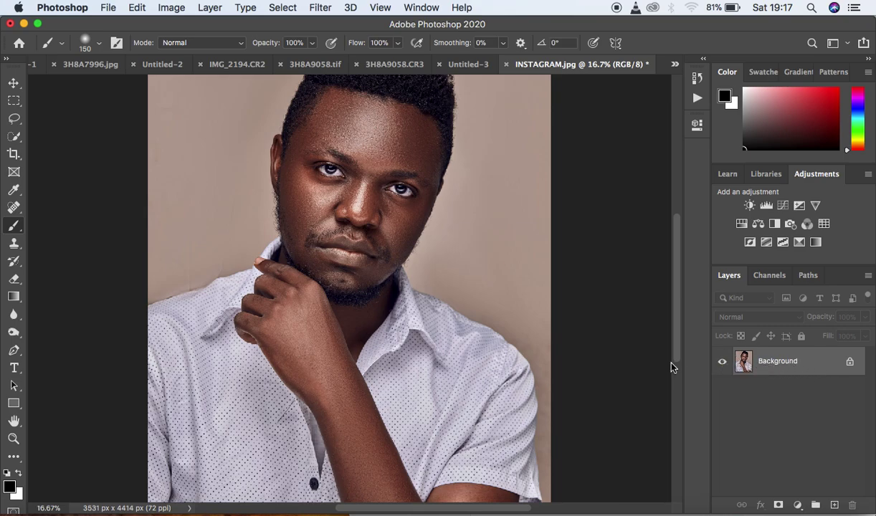
drag(672, 327, 677, 313)
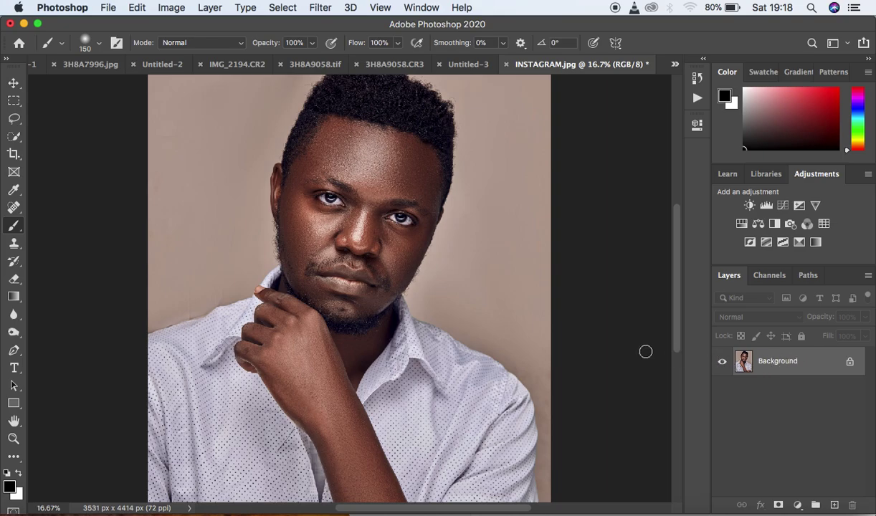
- Duplicate the Background layer and name the copy "shrpen"
key(super+j)
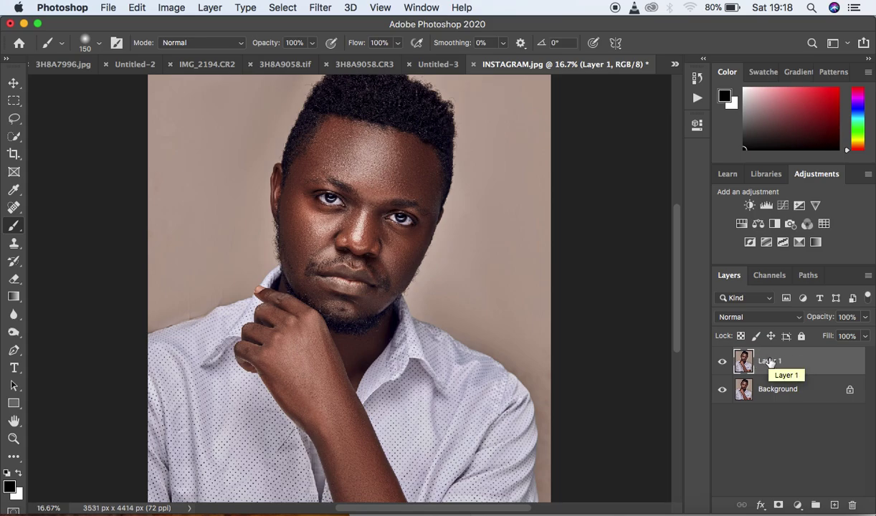
double_click(769, 361)
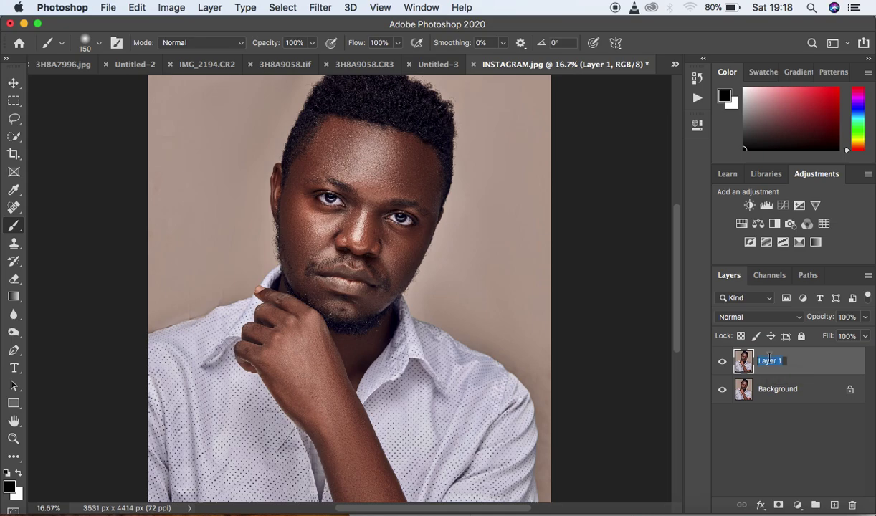
text(S)
key(Return)
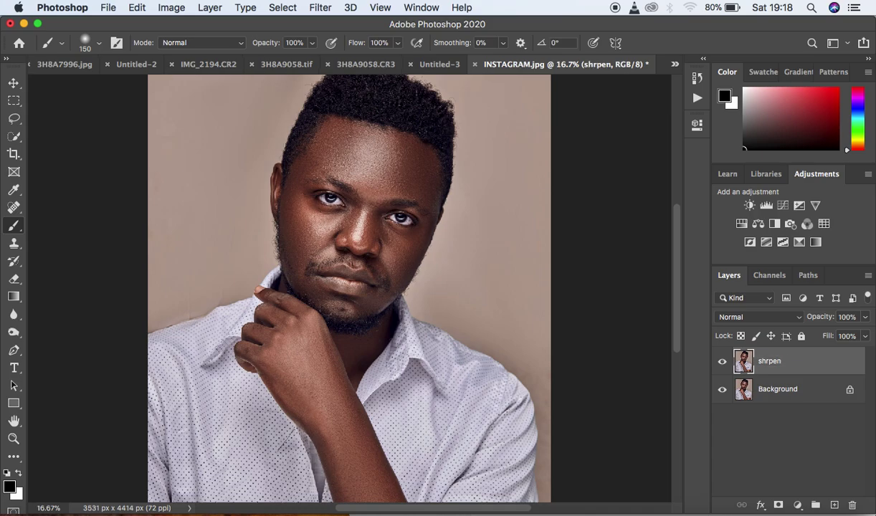
- Apply a High Pass filter with a 1.3 pixel radius to the shrpen layer
click(319, 8)
mouse_move(360, 288)
click(536, 301)
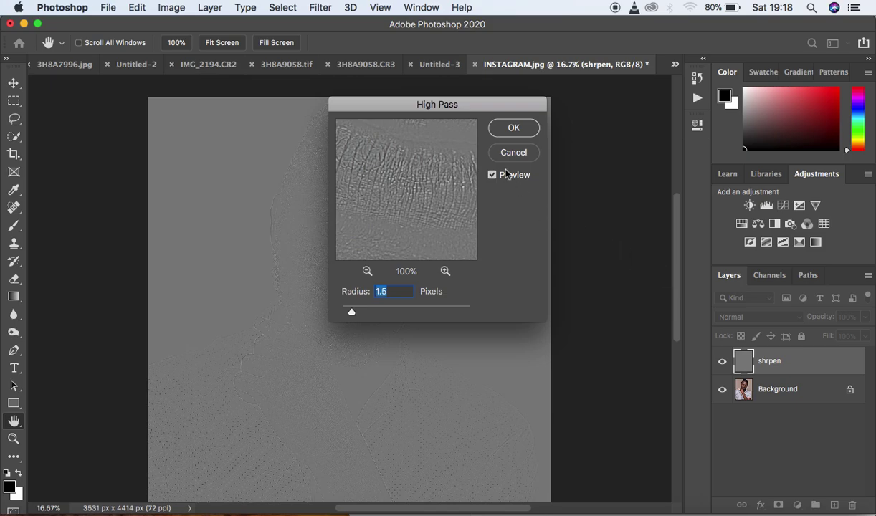
drag(458, 110, 584, 101)
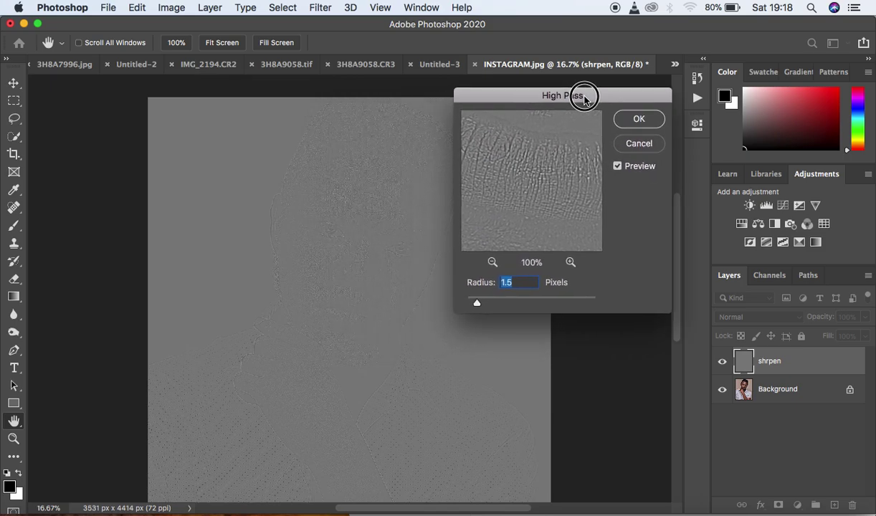
drag(478, 306, 473, 305)
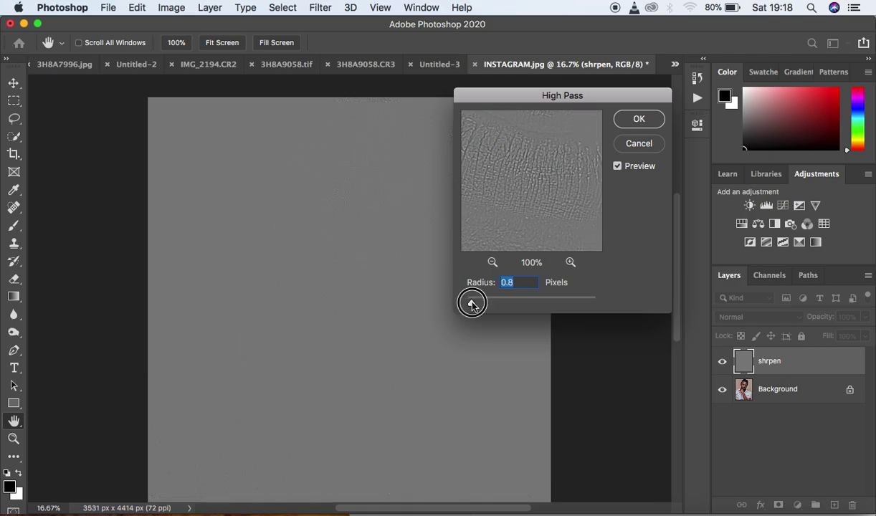
super+click(390, 306)
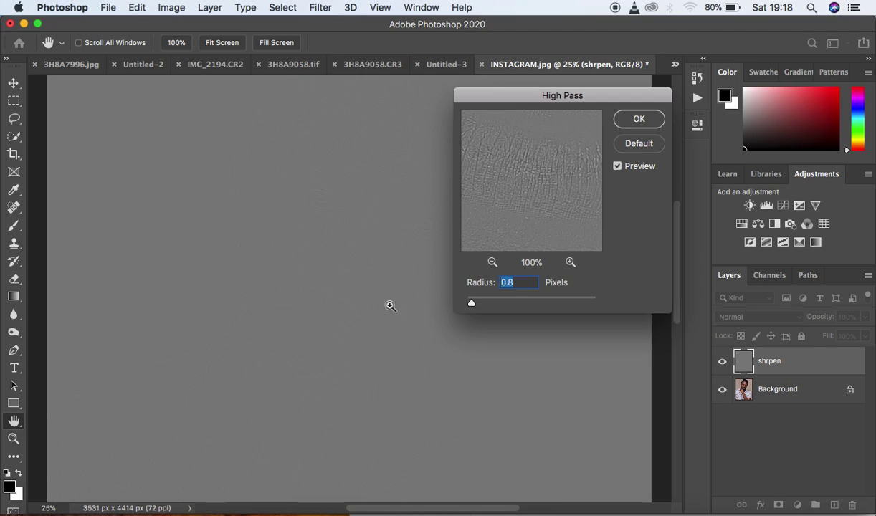
super+click(390, 305)
alt+click(390, 305)
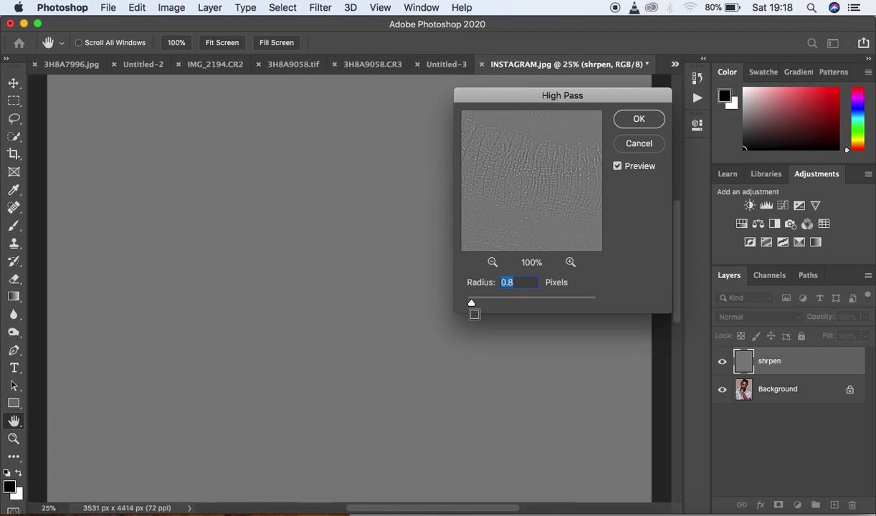
drag(471, 305, 474, 305)
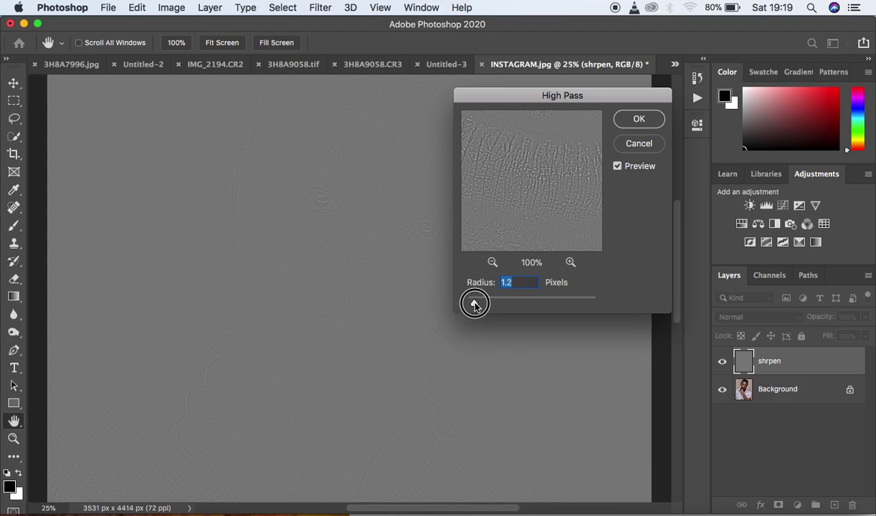
drag(475, 305, 476, 305)
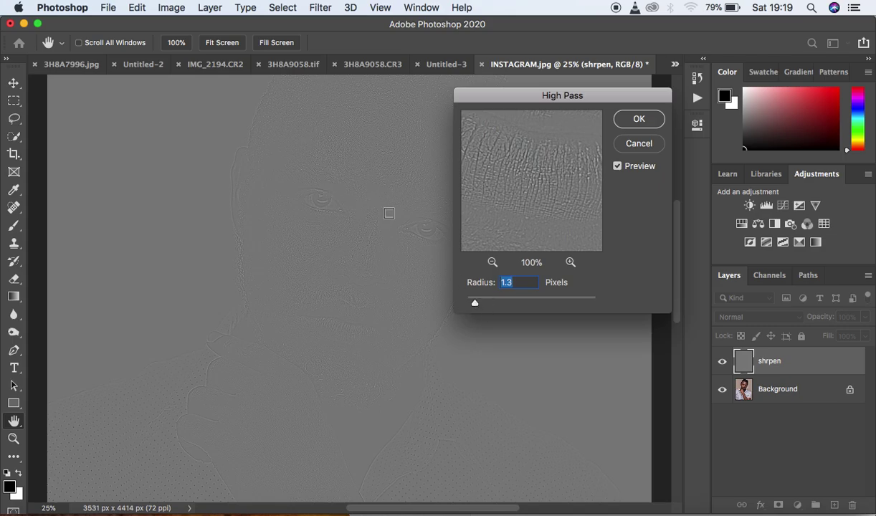
click(637, 122)
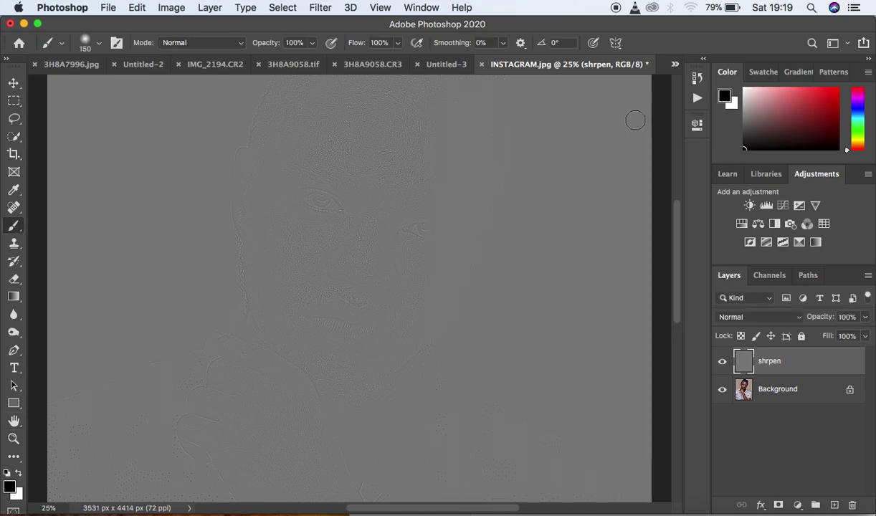
- Set the shrpen layer's blending mode to Vivid Light and toggle its visibility to compare the sharpening
click(748, 319)
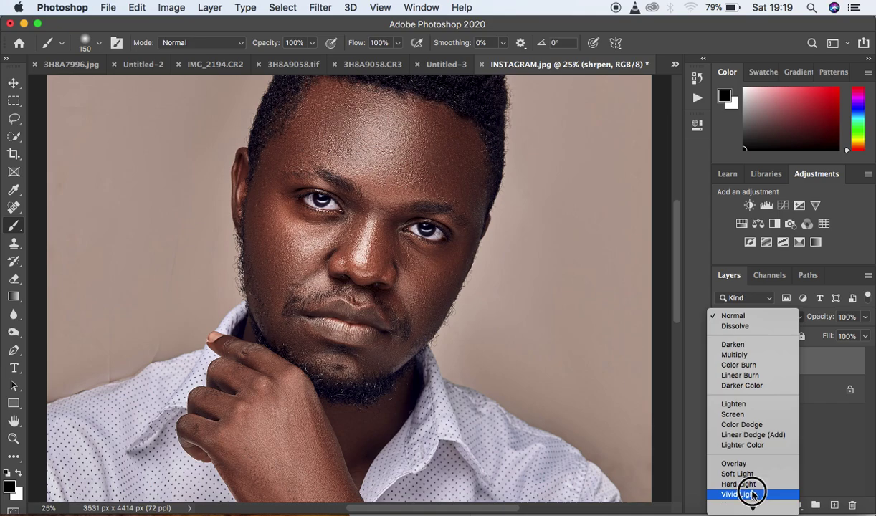
click(752, 495)
click(723, 361)
click(722, 363)
click(722, 364)
click(722, 364)
click(723, 364)
click(722, 364)
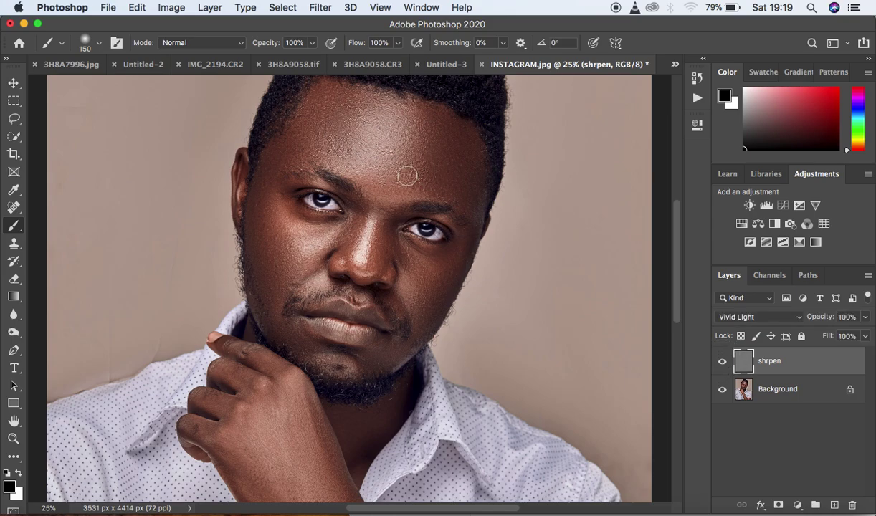
- Inspect the sharpened portrait at several zoom levels, ending at 33.3%
key(super+minus)
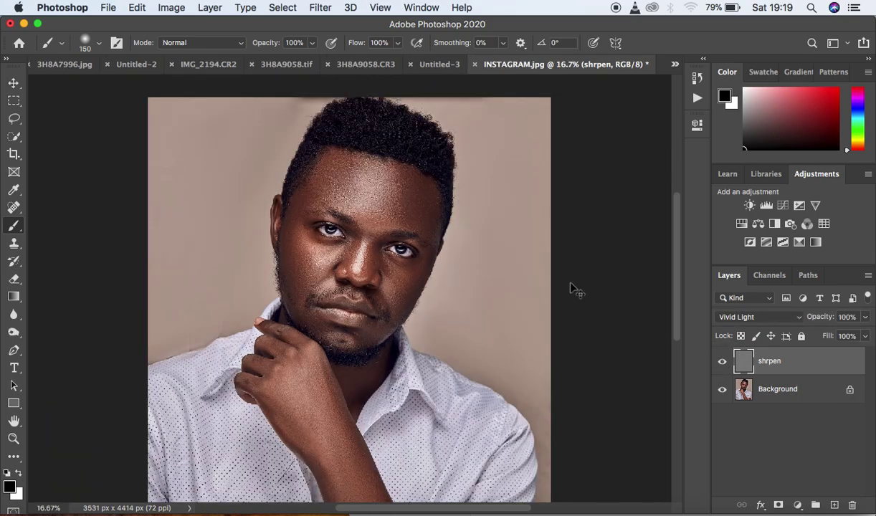
key(super+minus)
key(super+plus)
key(super+plus)
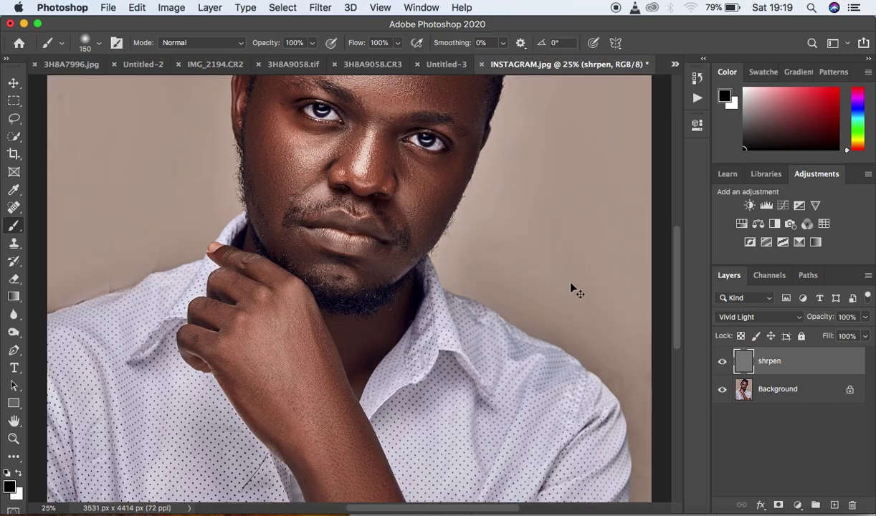
key(super+plus)
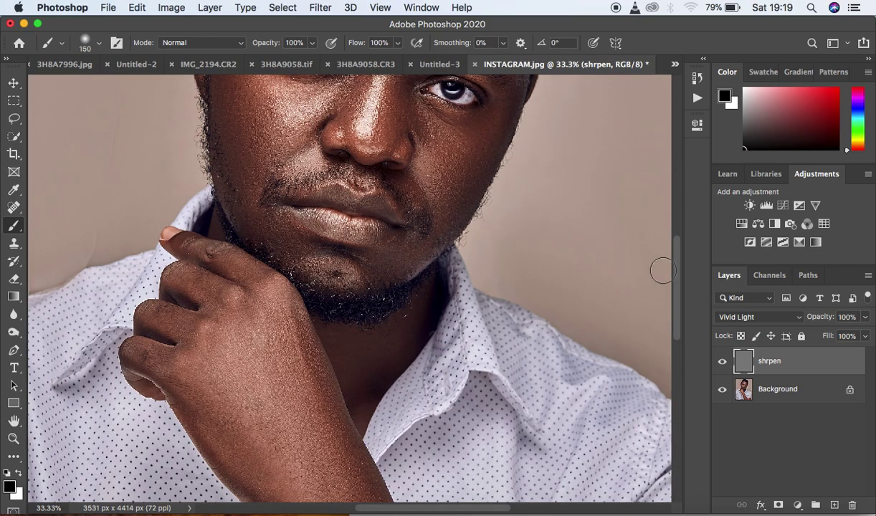
- Add a black layer mask to the shrpen layer to hide all of its sharpening
key(super+minus)
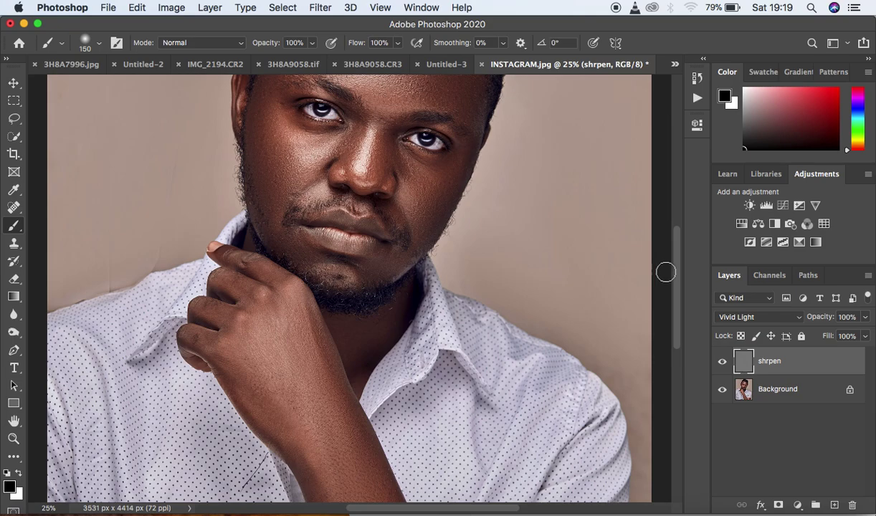
drag(675, 282, 677, 256)
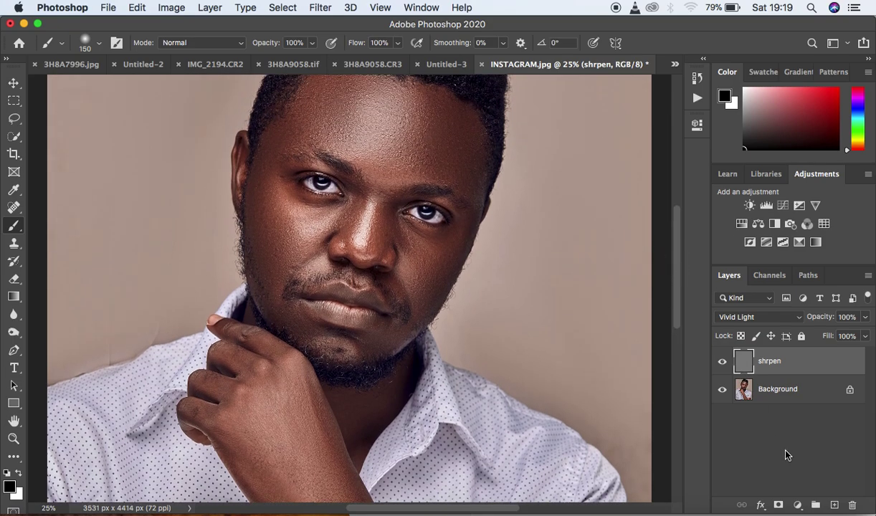
alt+click(778, 506)
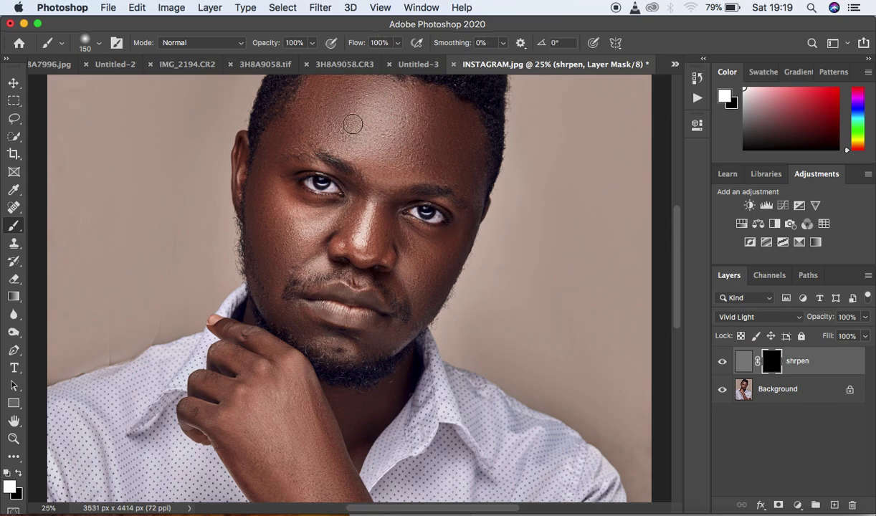
- Enlarge the brush to 300 pixels and paint white on the shrpen layer's mask over the face to reveal the sharpening there
key(bracketright)
key(bracketright)
key(bracketright)
key(bracketright)
mouse_move(389, 140)
mouse_down()
mouse_move(312, 100)
mouse_move(411, 107)
mouse_move(453, 128)
mouse_move(345, 91)
mouse_move(443, 116)
mouse_move(451, 128)
mouse_move(446, 158)
mouse_move(372, 159)
mouse_move(386, 204)
mouse_move(415, 148)
mouse_move(460, 157)
mouse_move(421, 103)
mouse_move(344, 87)
mouse_move(309, 105)
mouse_move(266, 169)
mouse_move(283, 254)
mouse_move(361, 201)
mouse_move(321, 239)
mouse_move(340, 222)
mouse_move(447, 260)
mouse_move(415, 278)
mouse_move(324, 237)
mouse_move(301, 242)
mouse_move(275, 291)
mouse_move(293, 314)
mouse_move(269, 218)
mouse_move(274, 136)
mouse_move(335, 98)
mouse_move(367, 91)
mouse_move(430, 101)
mouse_move(452, 133)
mouse_move(462, 160)
mouse_move(383, 178)
mouse_move(380, 204)
mouse_move(416, 254)
mouse_up()
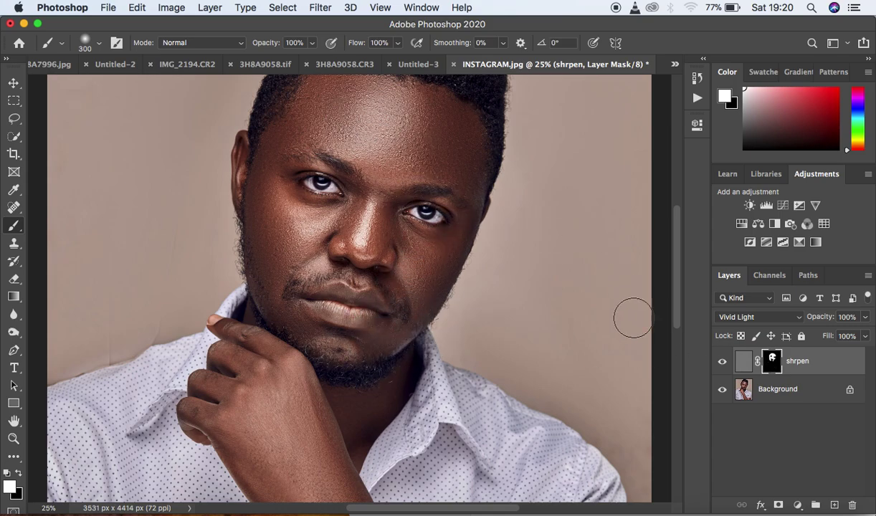
- Toggle the shrpen layer's visibility repeatedly to compare the face with and without the masked sharpening
scroll(674, 275, up, 3)
click(724, 360)
click(724, 361)
click(723, 361)
click(723, 362)
click(724, 362)
click(723, 361)
click(723, 361)
click(724, 362)
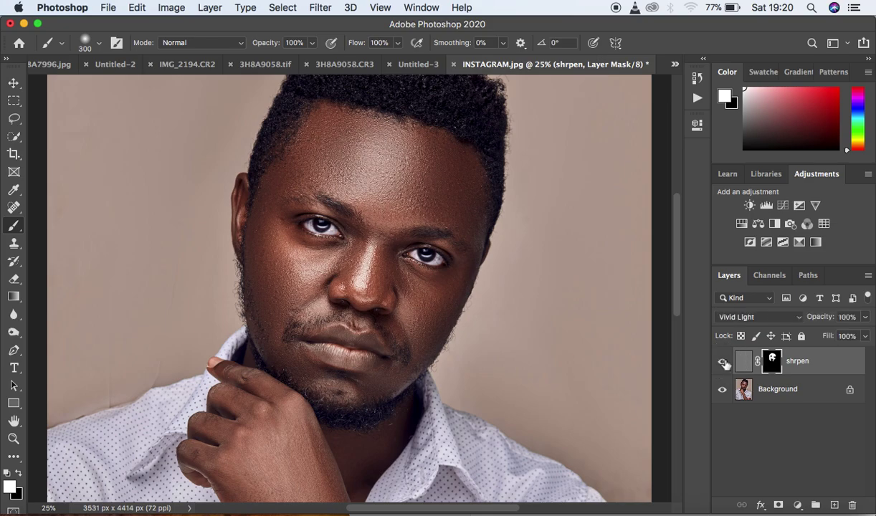
click(723, 362)
- Switch the foreground color to black and paint on the shrpen layer's mask over the sides of the forehead to remove sharpening there
click(19, 474)
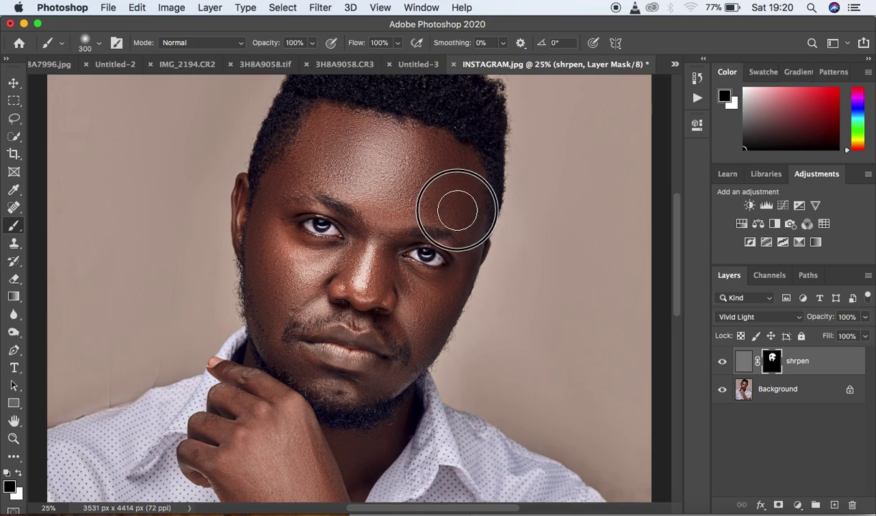
mouse_move(278, 190)
mouse_down()
mouse_move(283, 183)
mouse_move(321, 189)
mouse_up()
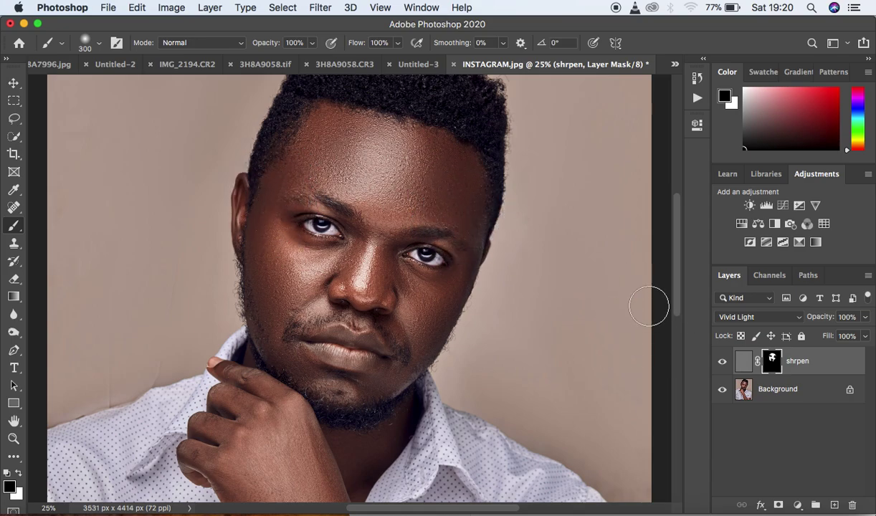